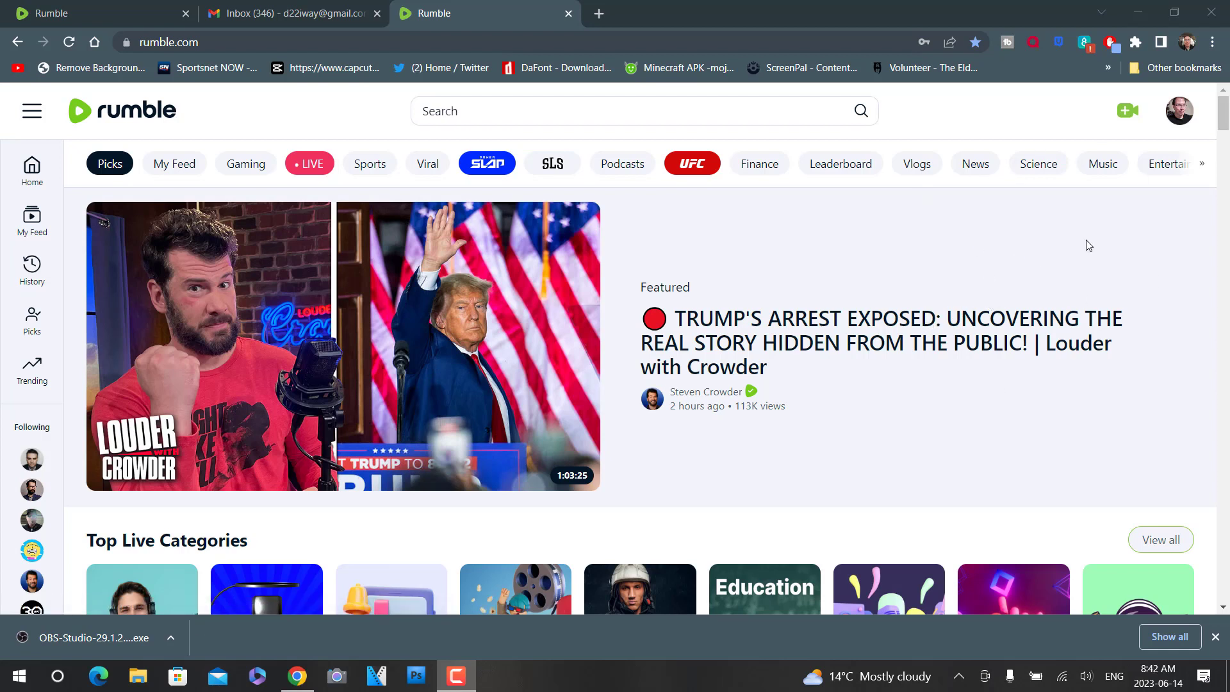
- Open the Go Live setup and create a new livestream without using a template
left_click(1127, 120)
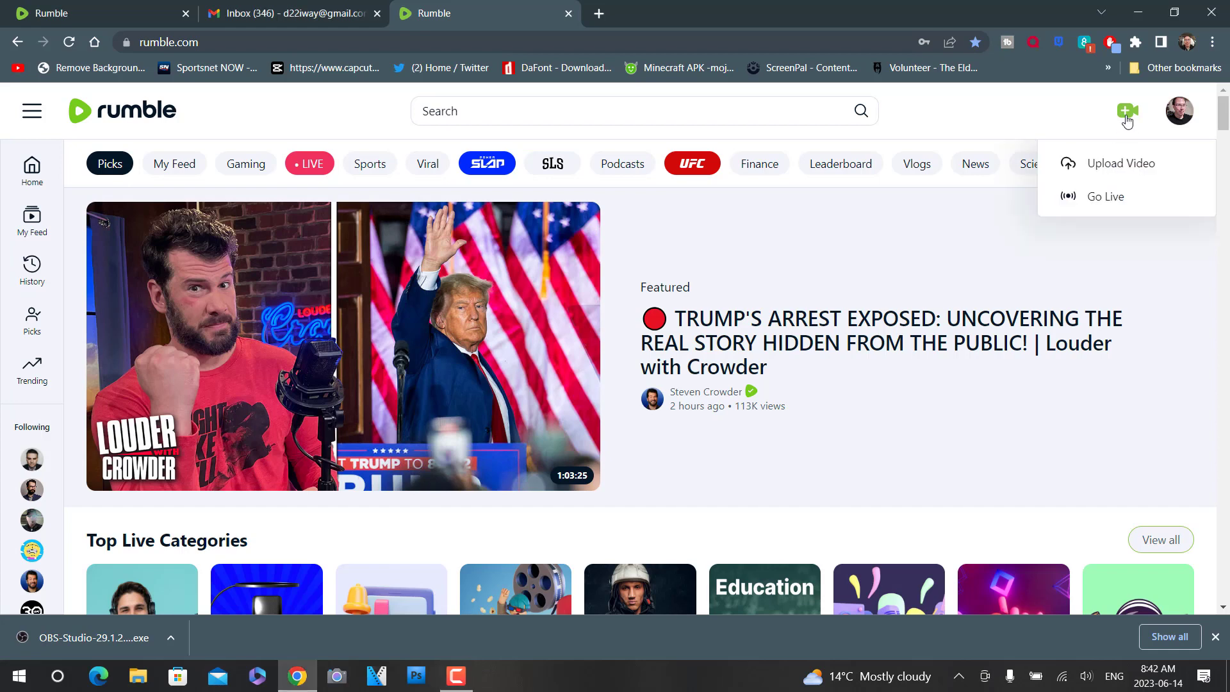
left_click(1104, 200)
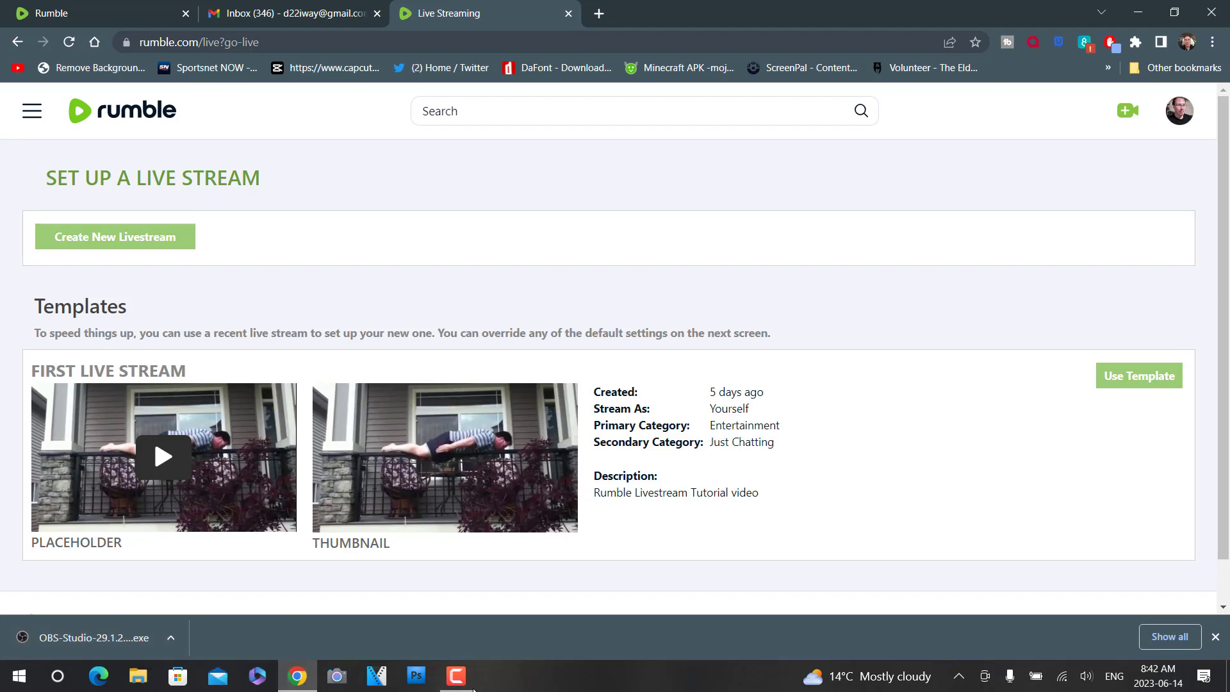
left_click(462, 681)
left_click(1166, 613)
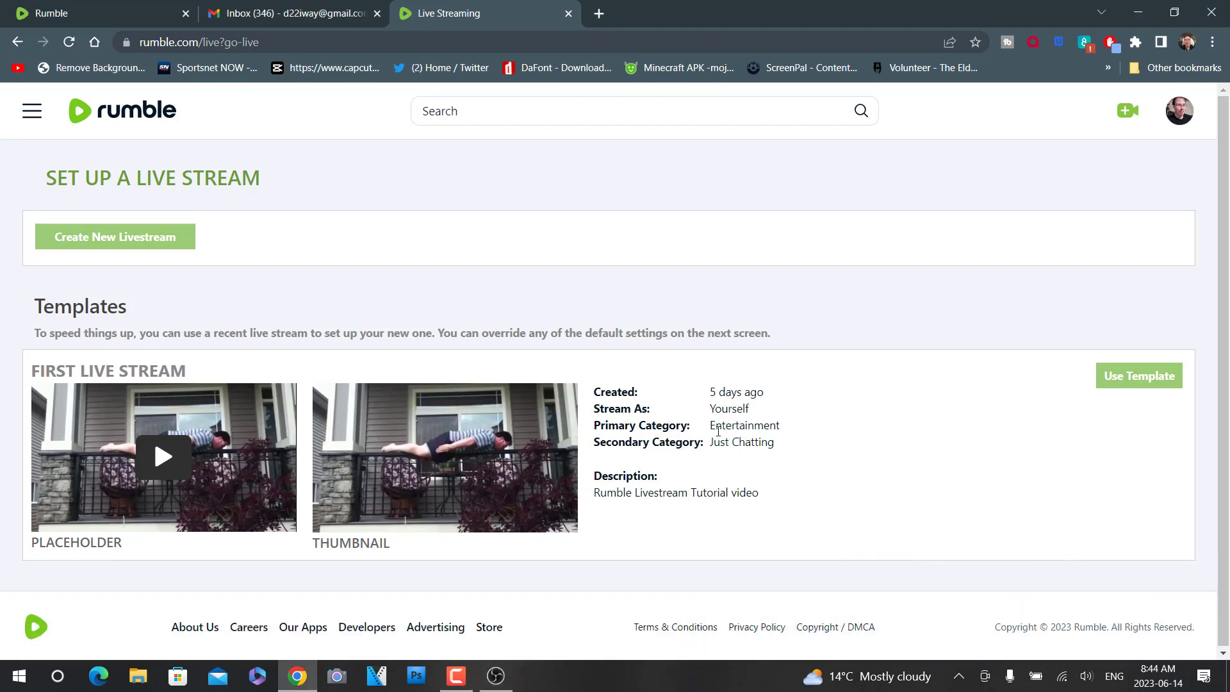
left_click(115, 237)
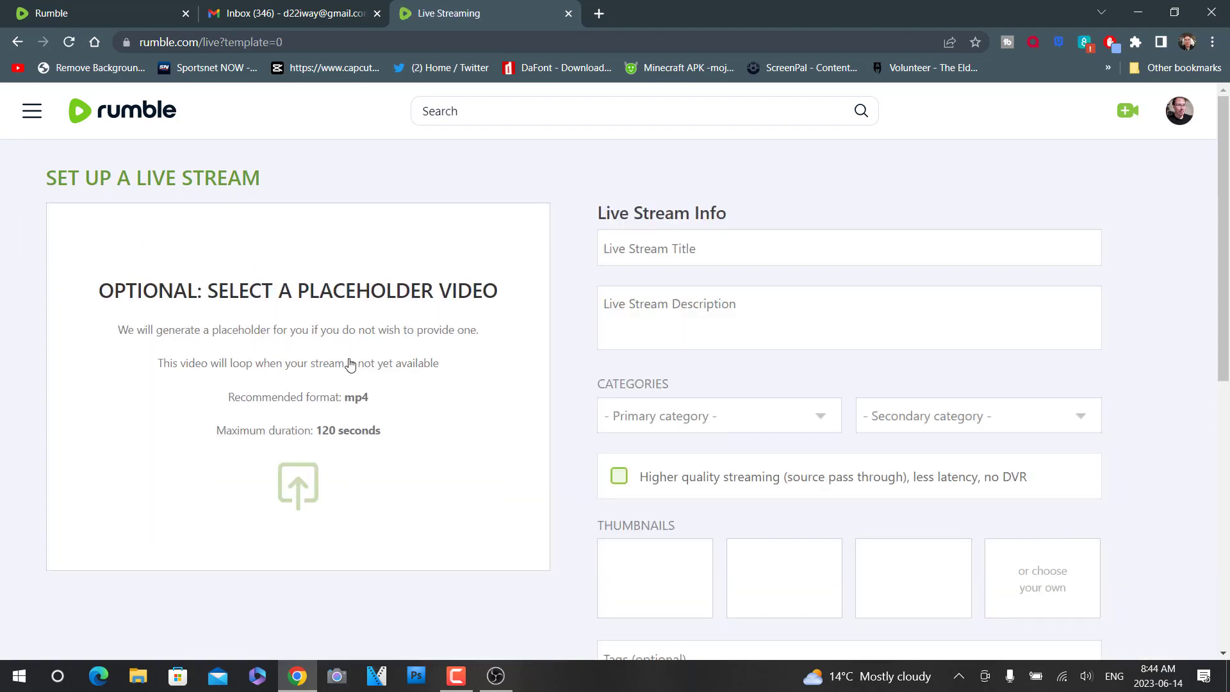
left_click(18, 41)
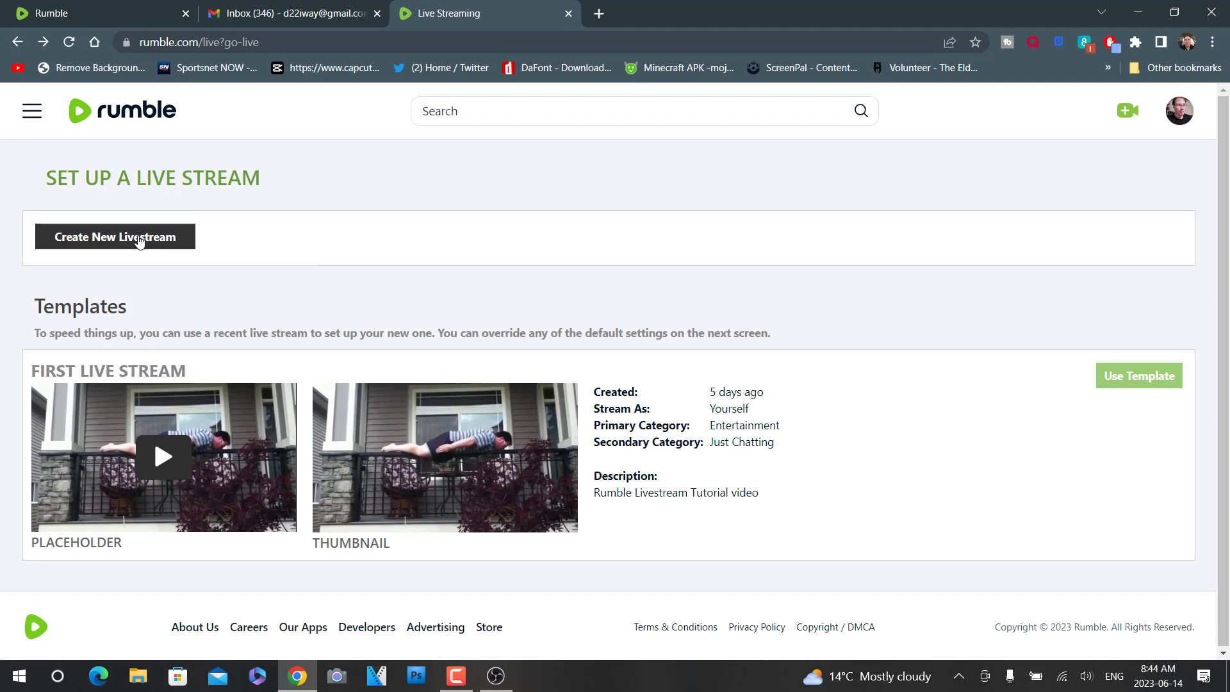
left_click(139, 238)
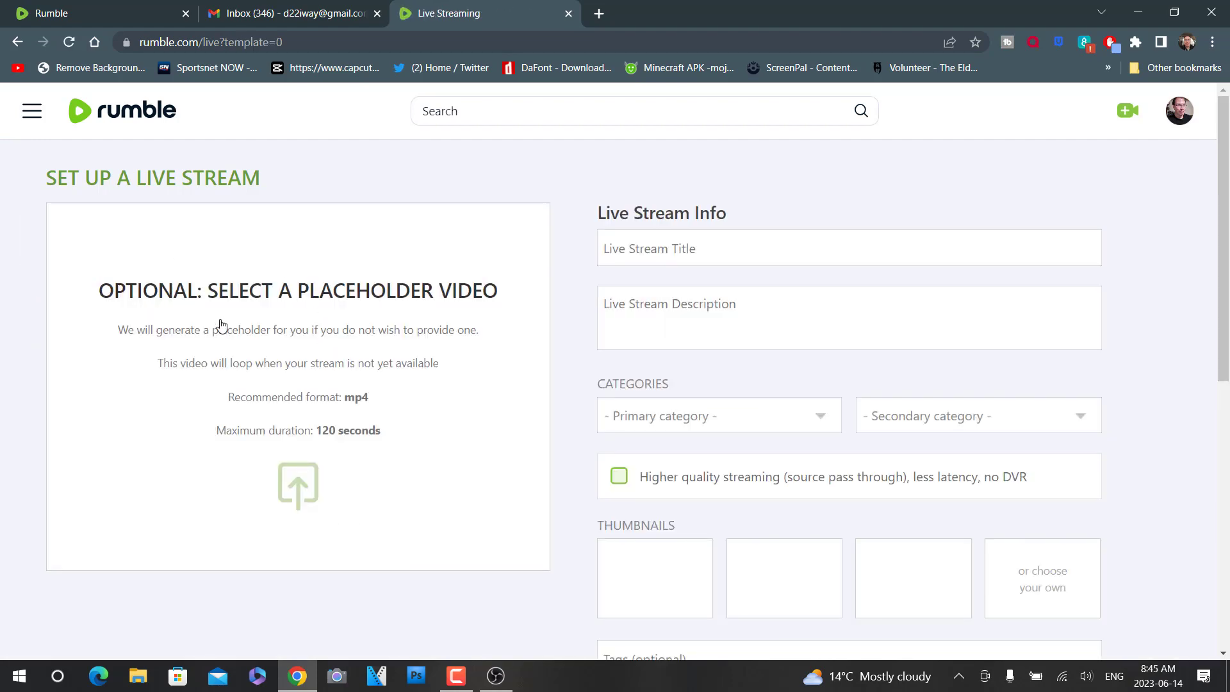
left_click(291, 404)
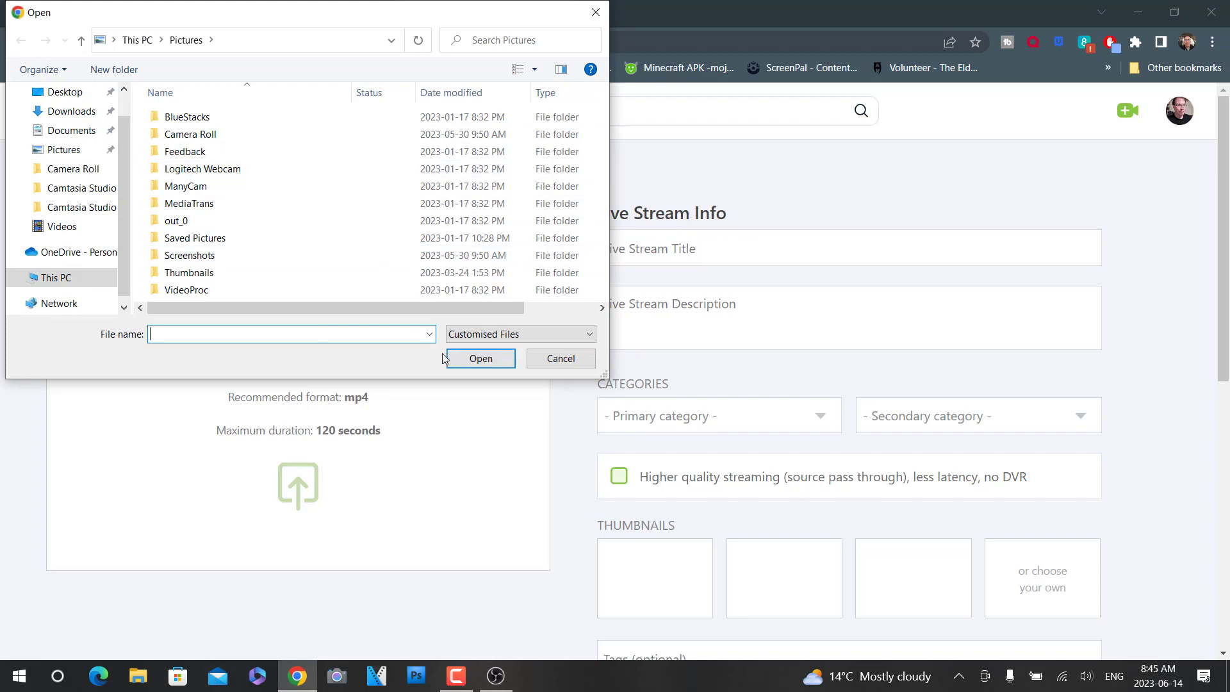
left_click(67, 226)
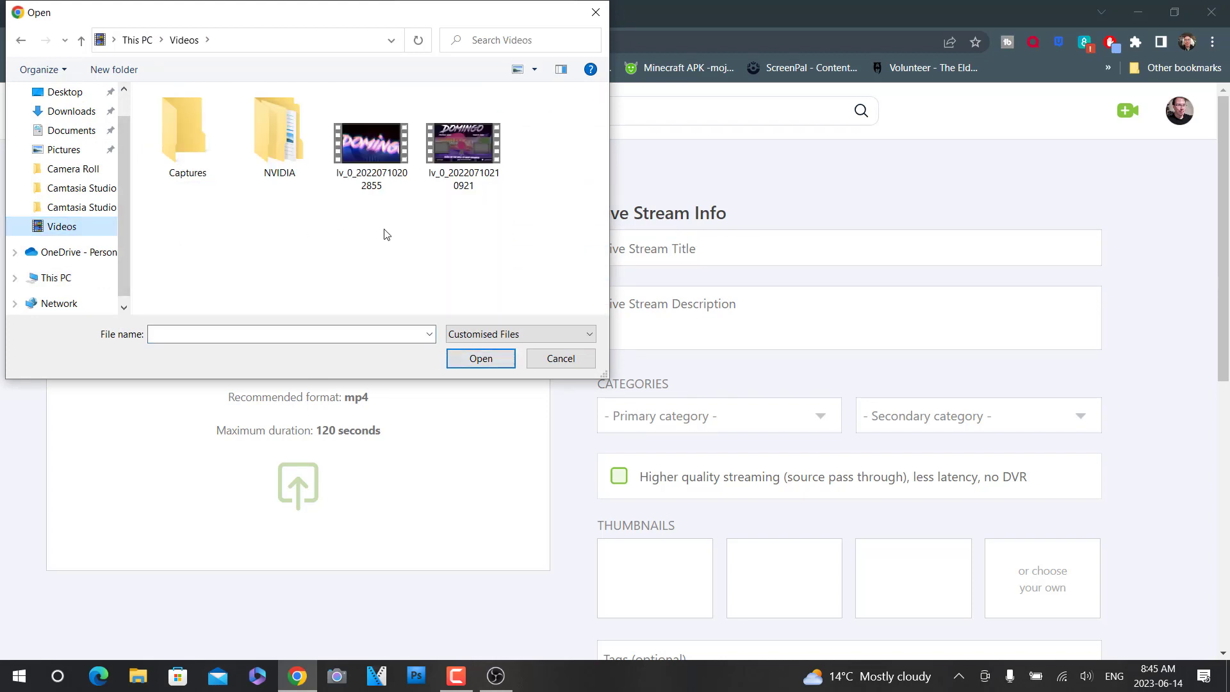
left_click(371, 159)
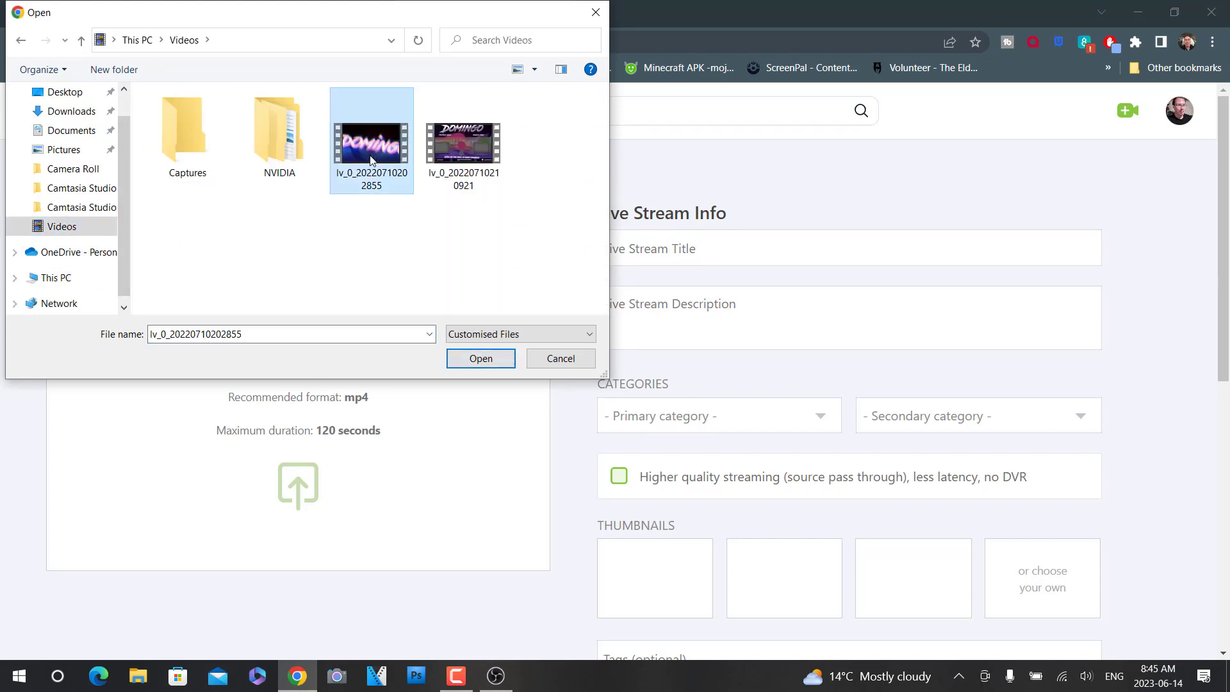
left_click(488, 359)
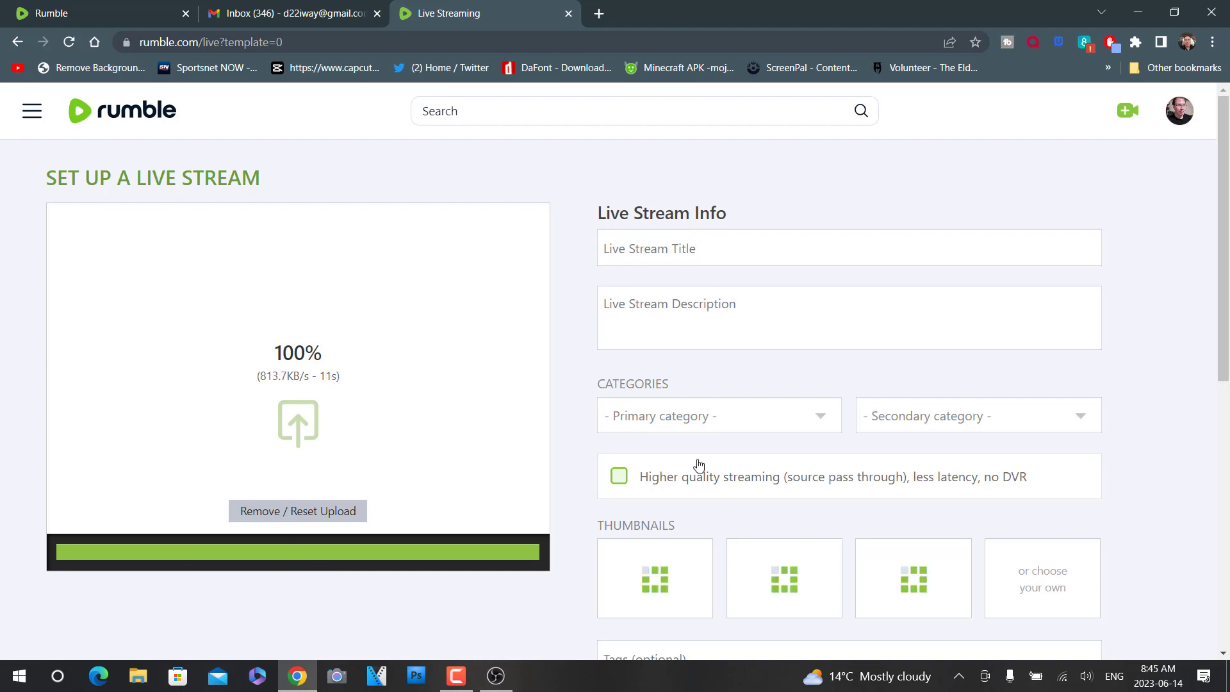
- Title the live stream "Domingo's Rumble Tummy" and enter "Just chatting" as its description
left_click(660, 252)
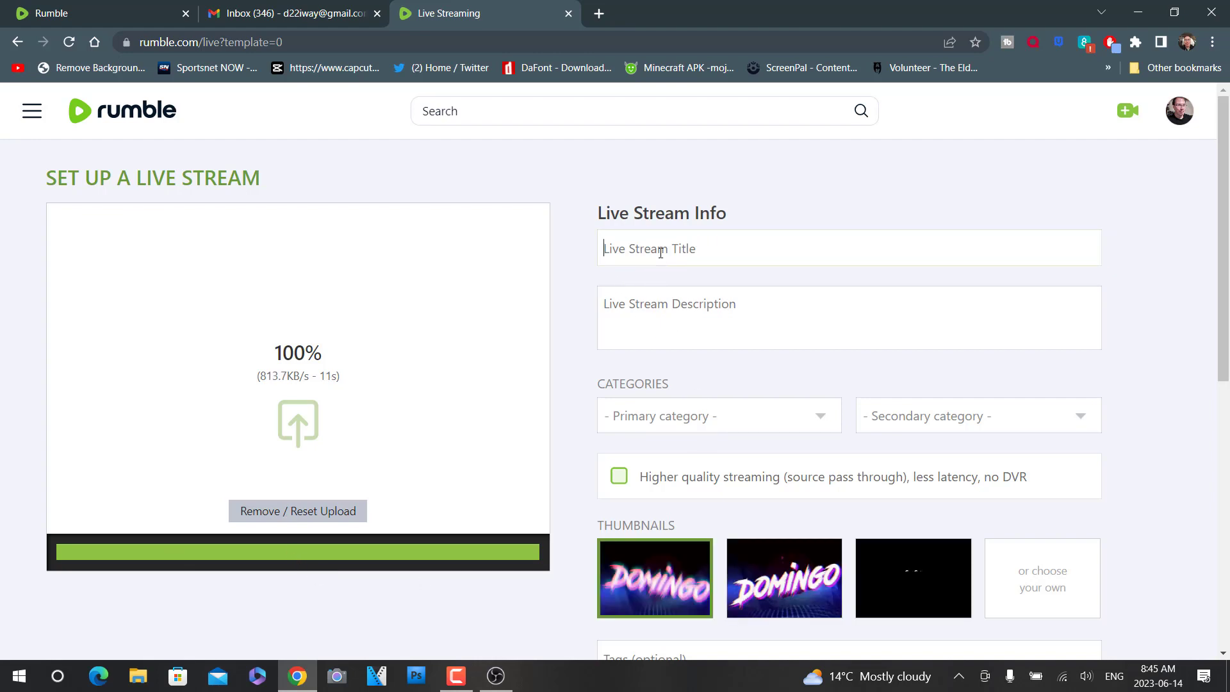
type("D")
type("omingos")
type(" RUm")
type("mble Tummy")
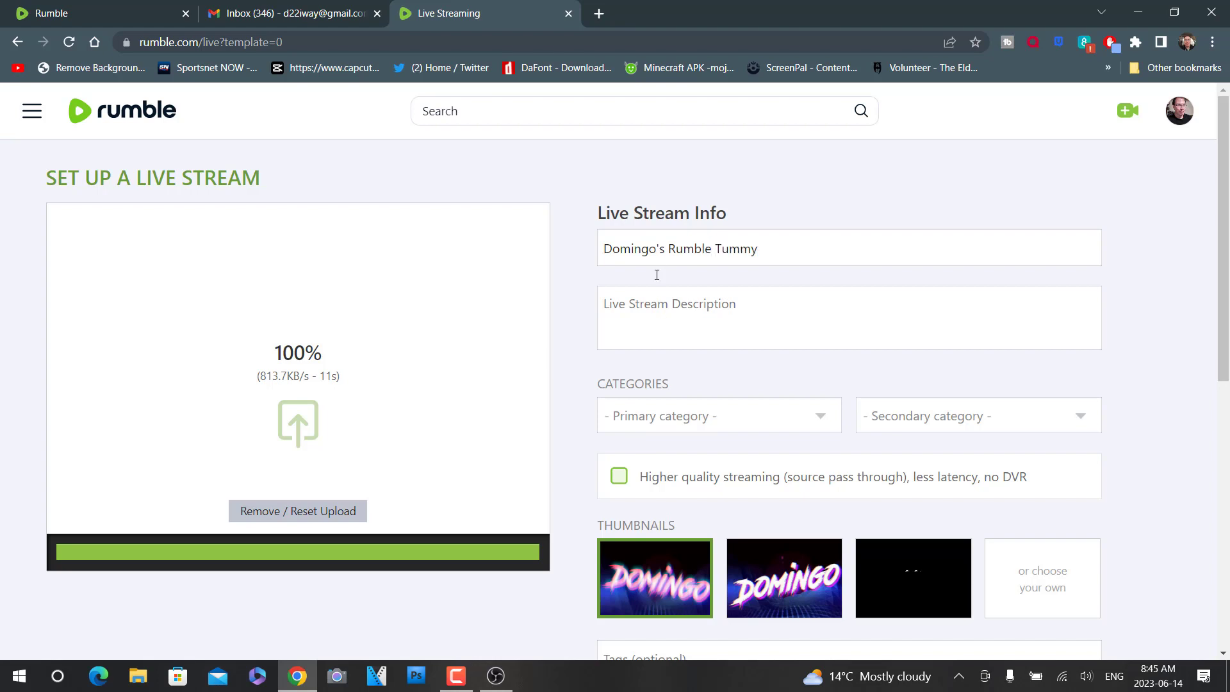
left_click(662, 310)
type("Just chatting")
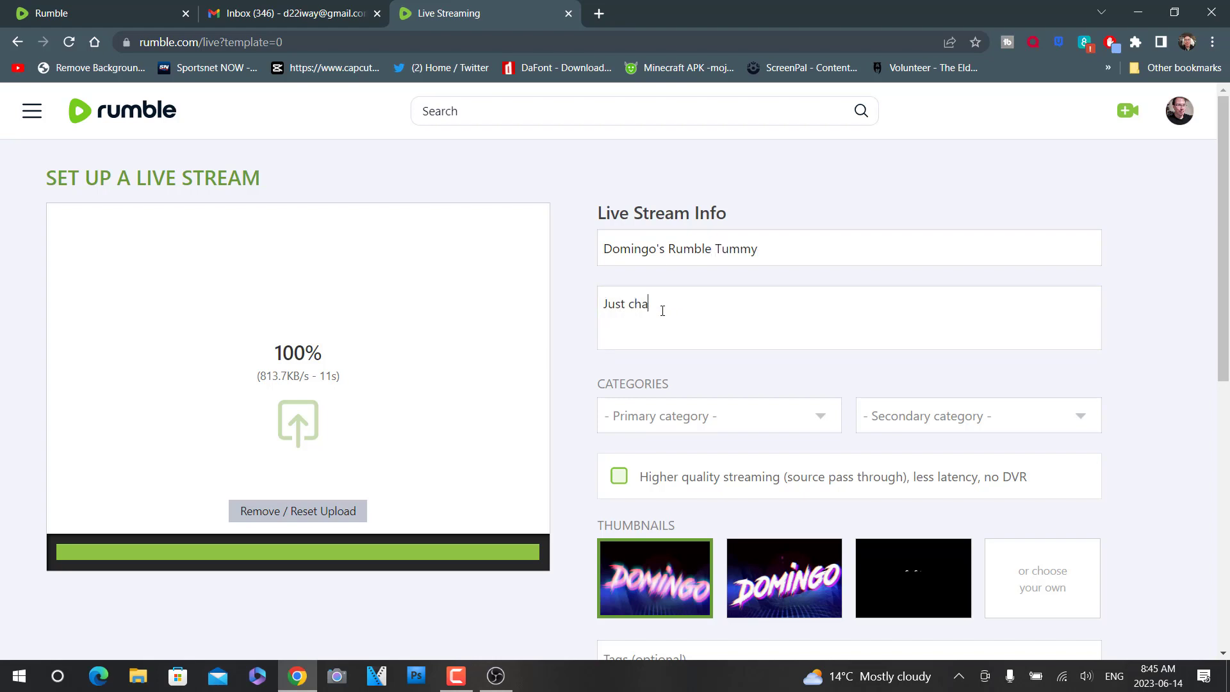
- Set the primary category to Entertainment and the secondary category to Just Chatting
left_click(686, 423)
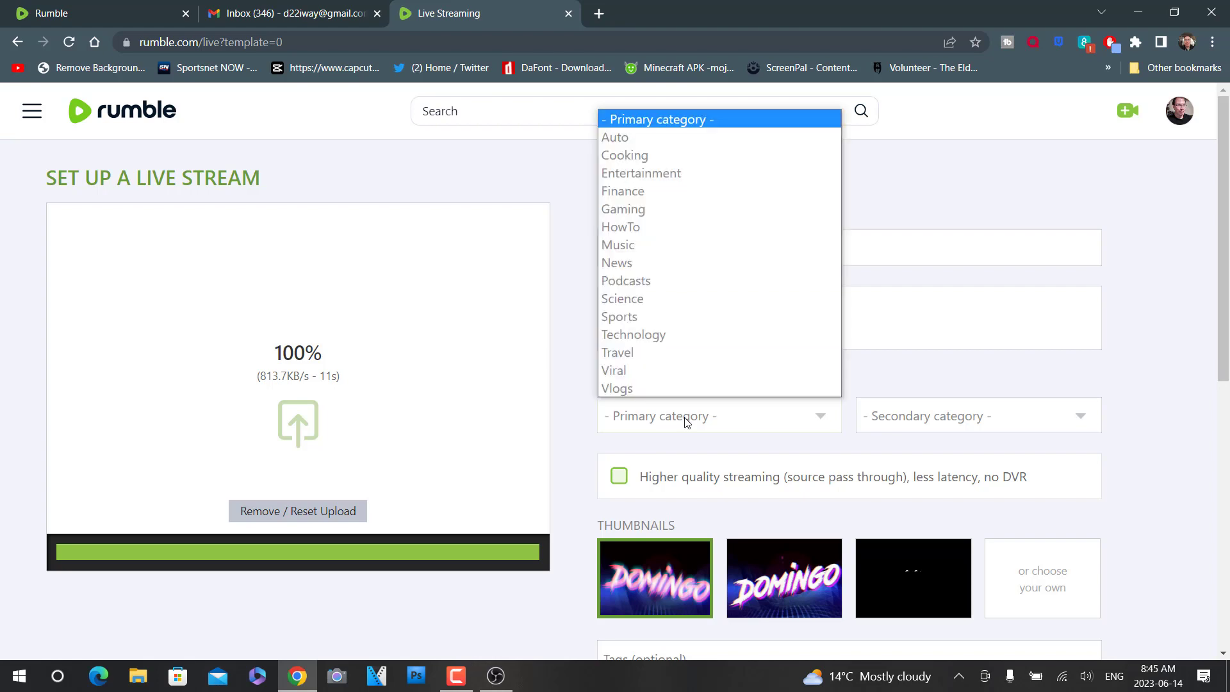
left_click(662, 174)
left_click(943, 416)
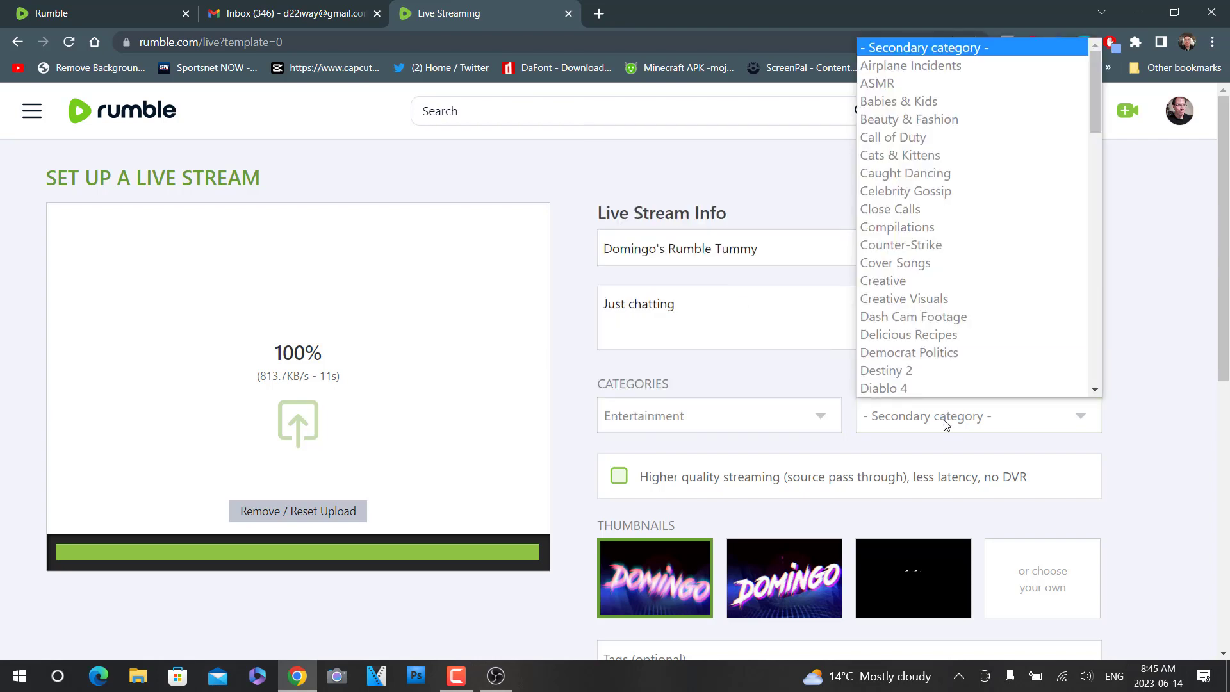
left_click_drag(1094, 116, 1091, 257)
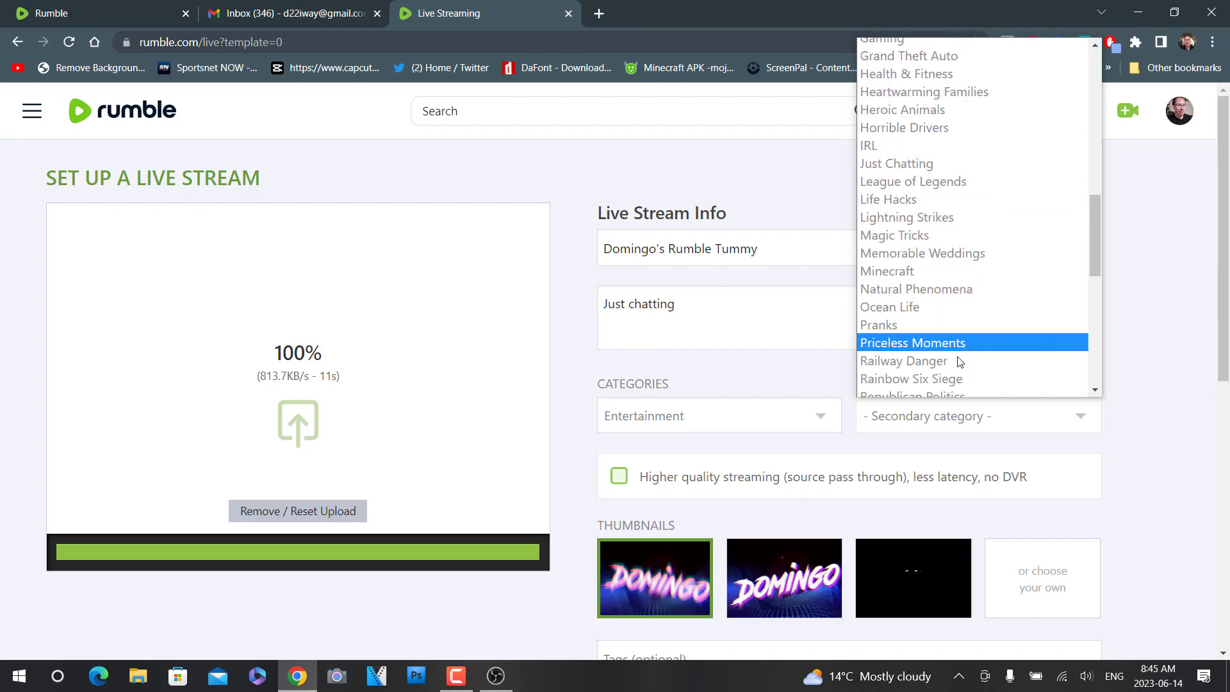
left_click(926, 165)
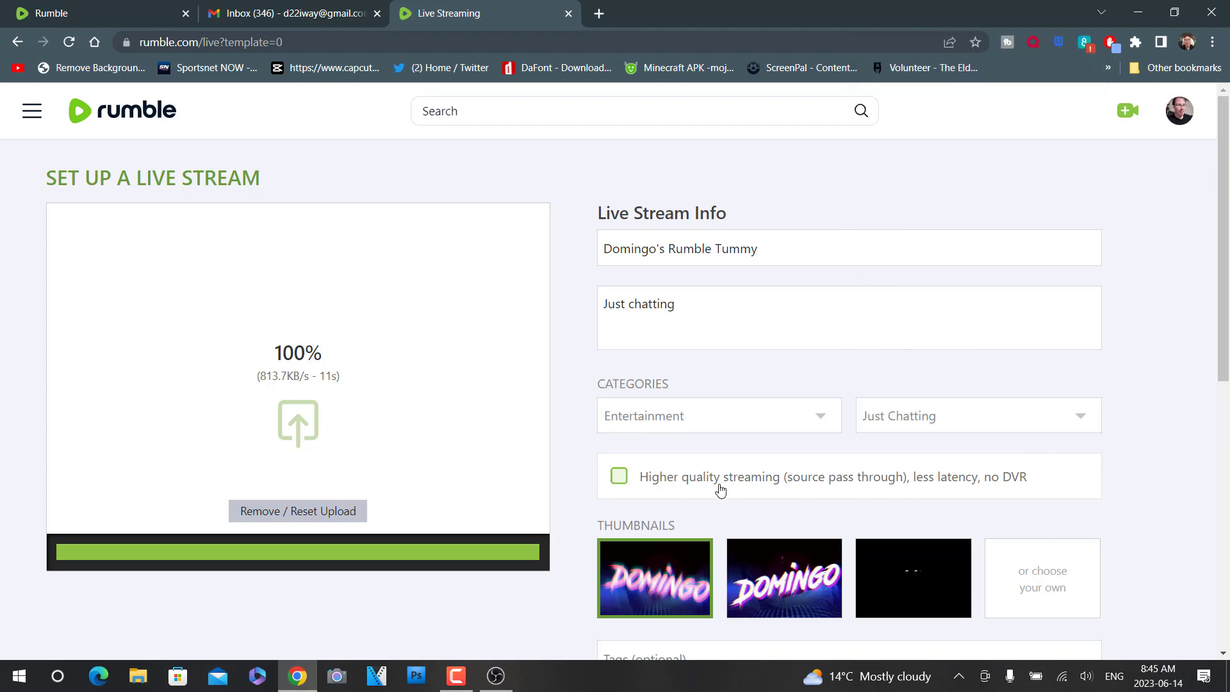
- Enable higher quality streaming (source pass through) and choose the second generated thumbnail, with the sharp DOMINGO logo
scroll(711, 477, "down", 1)
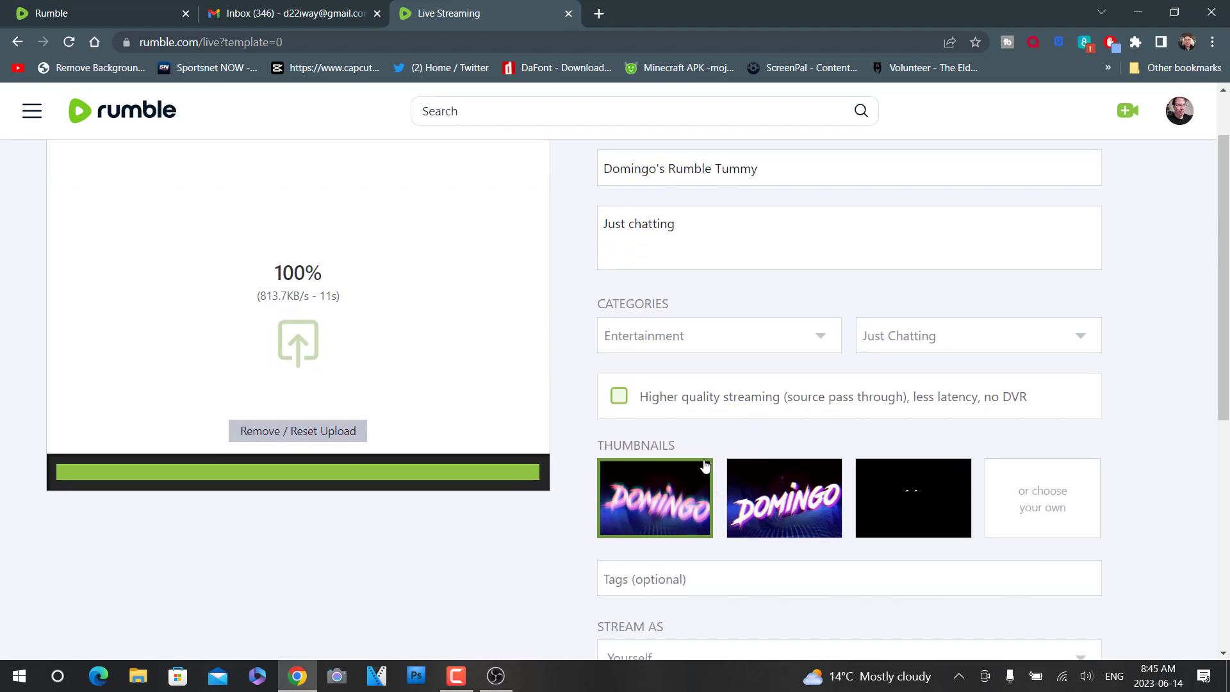
left_click(620, 399)
scroll(820, 416, "down", 2)
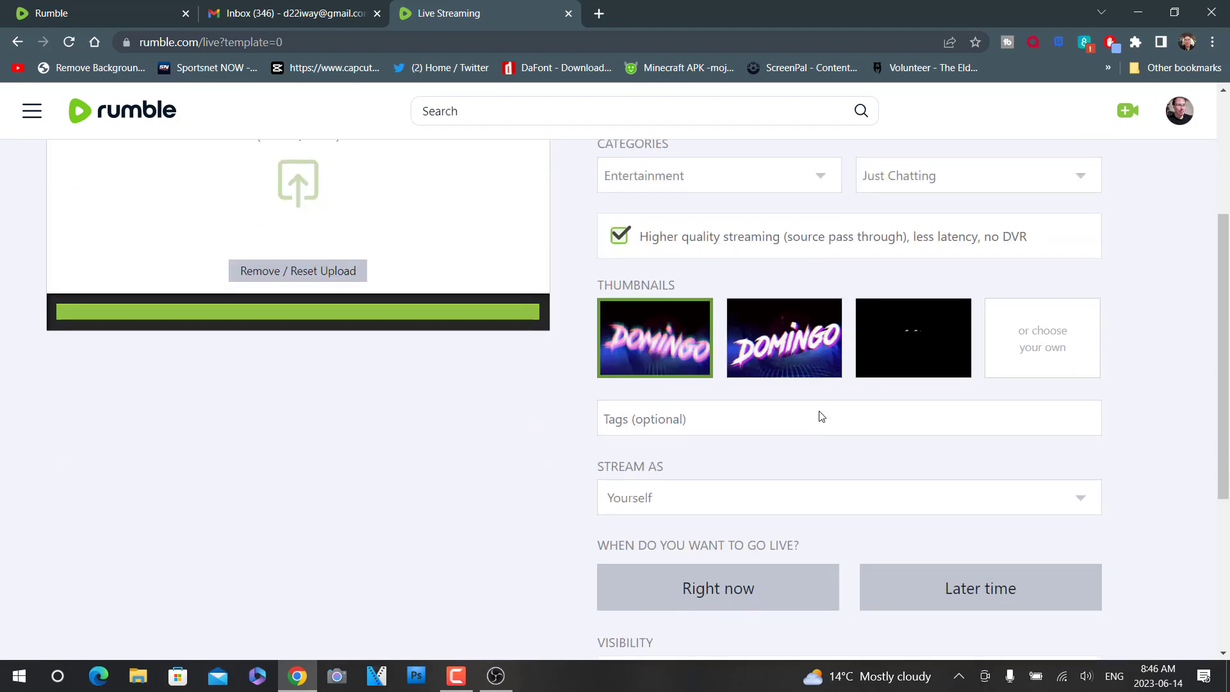
left_click(769, 349)
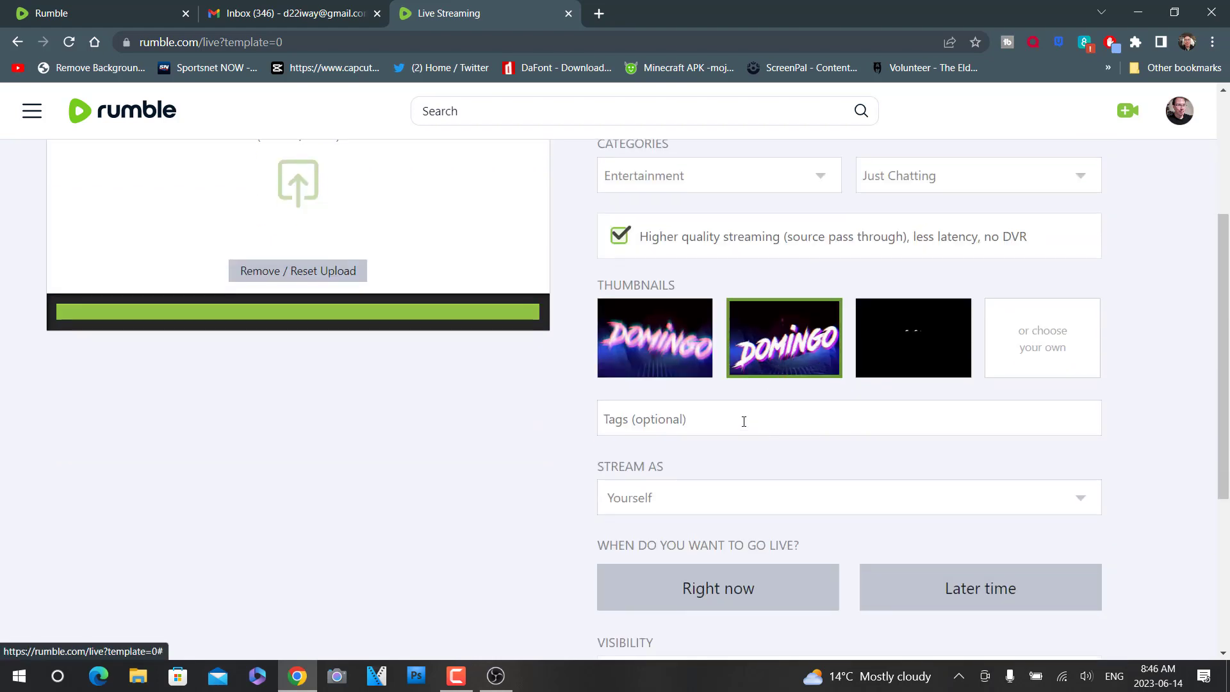
- Set the stream to run as the D22Games channel right now and continue to the licensing options
left_click(720, 497)
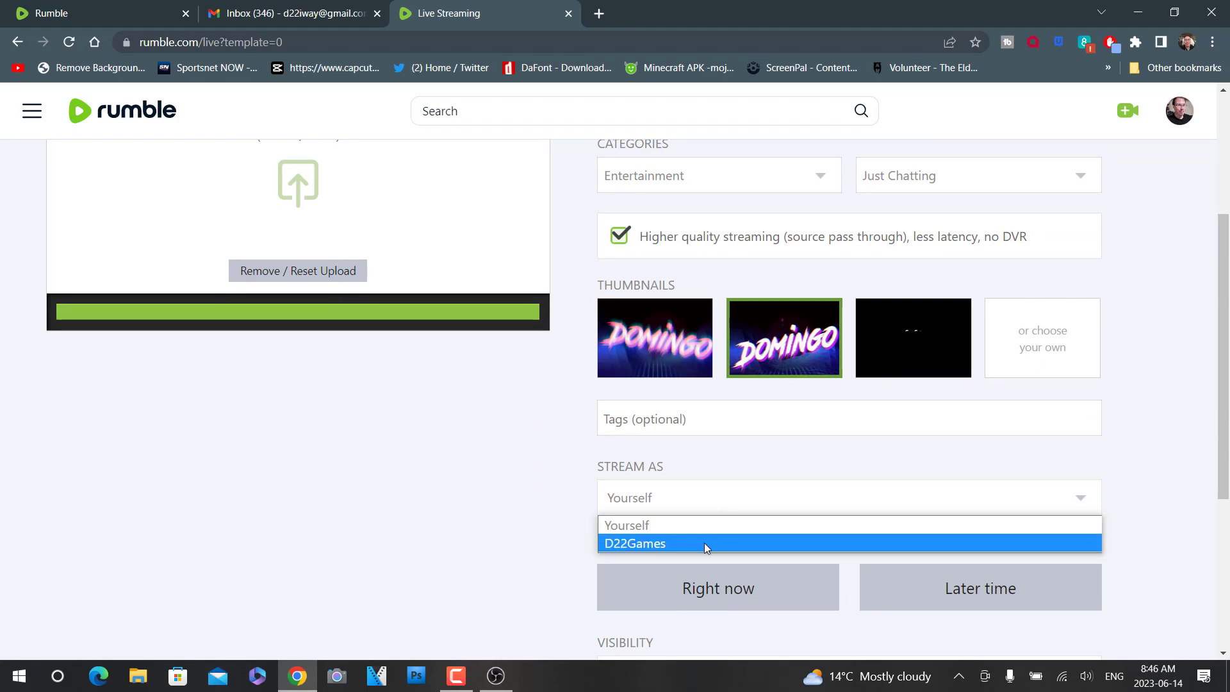
left_click(682, 542)
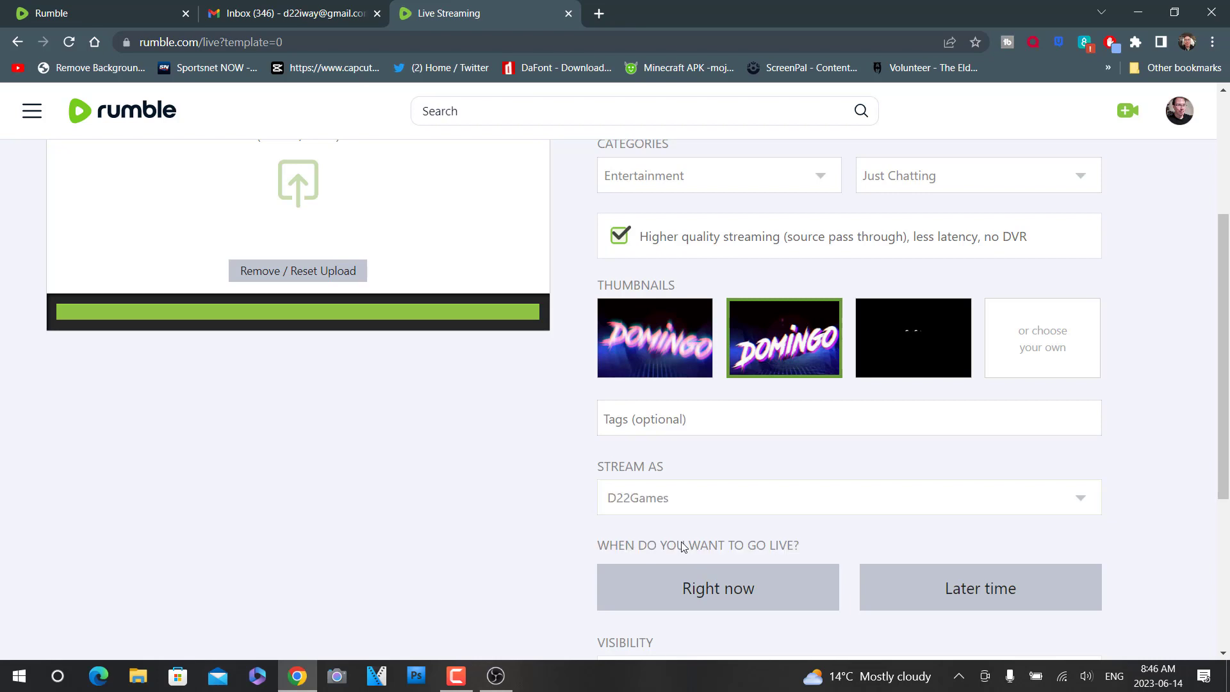
scroll(507, 493, "down", 3)
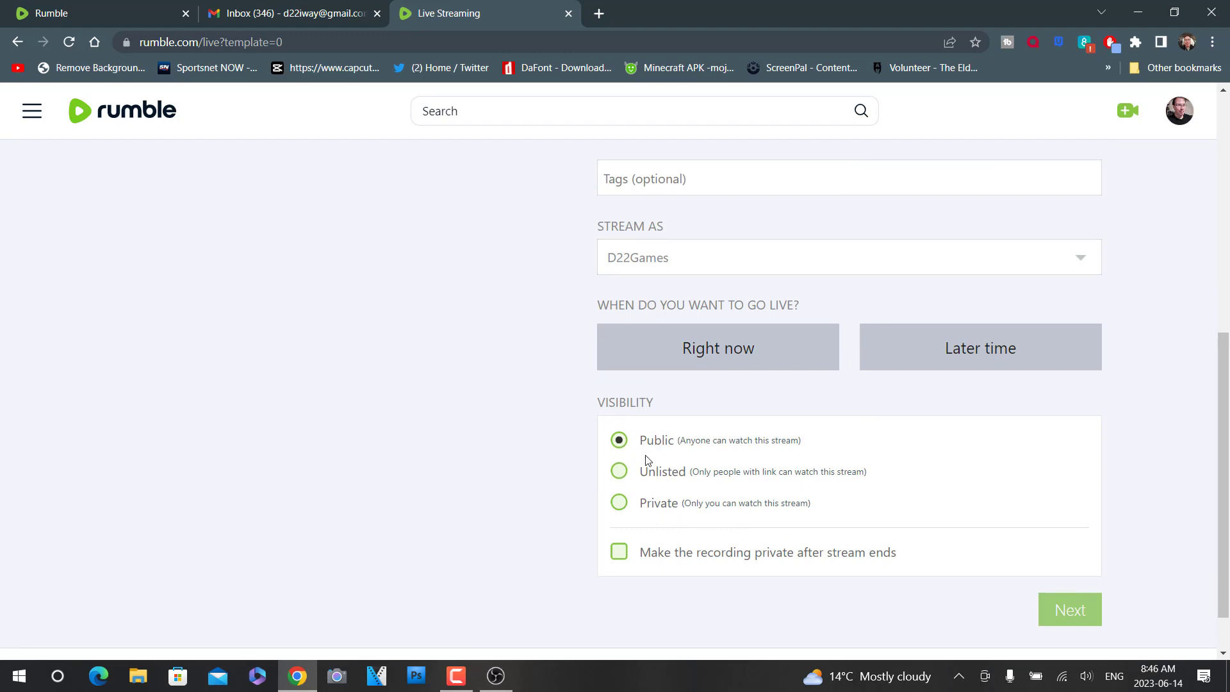
scroll(707, 563, "down", 1)
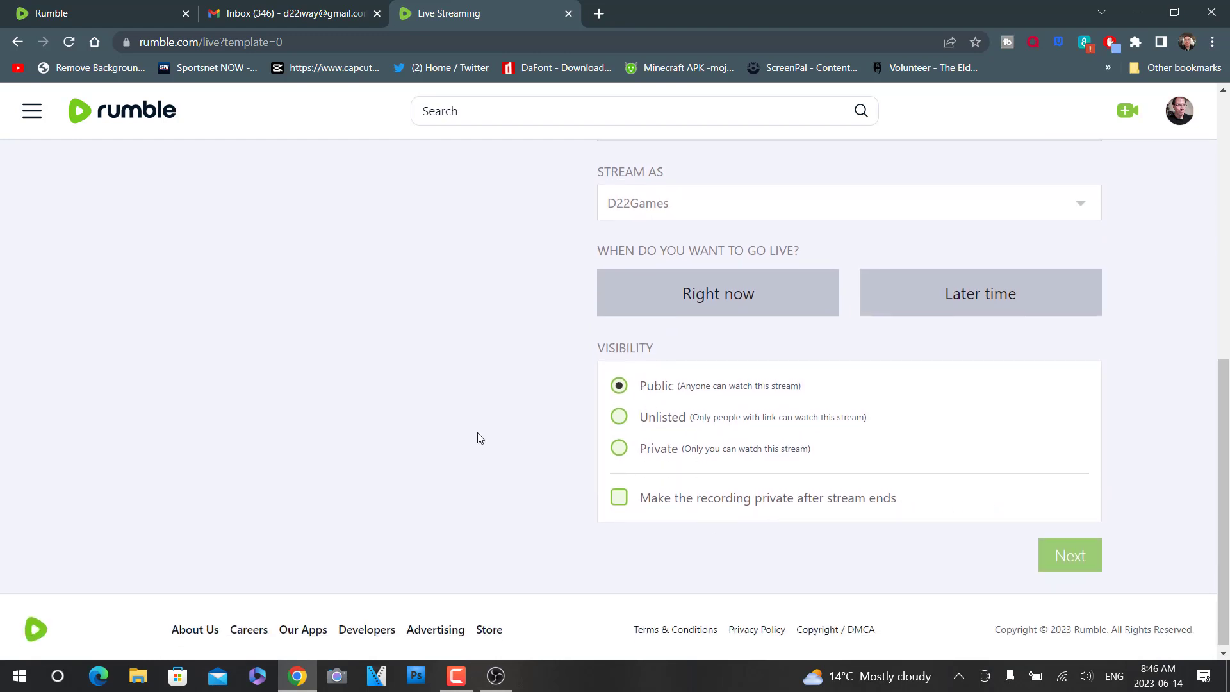
scroll(478, 437, "up", 4)
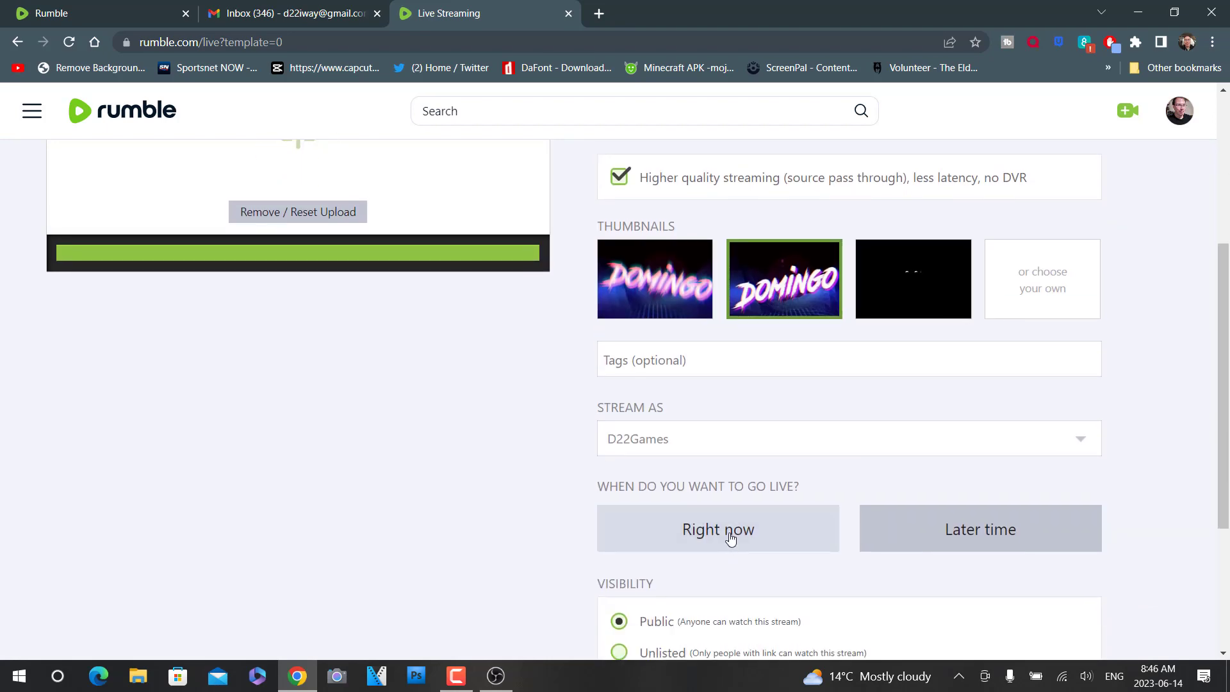
scroll(572, 518, "down", 4)
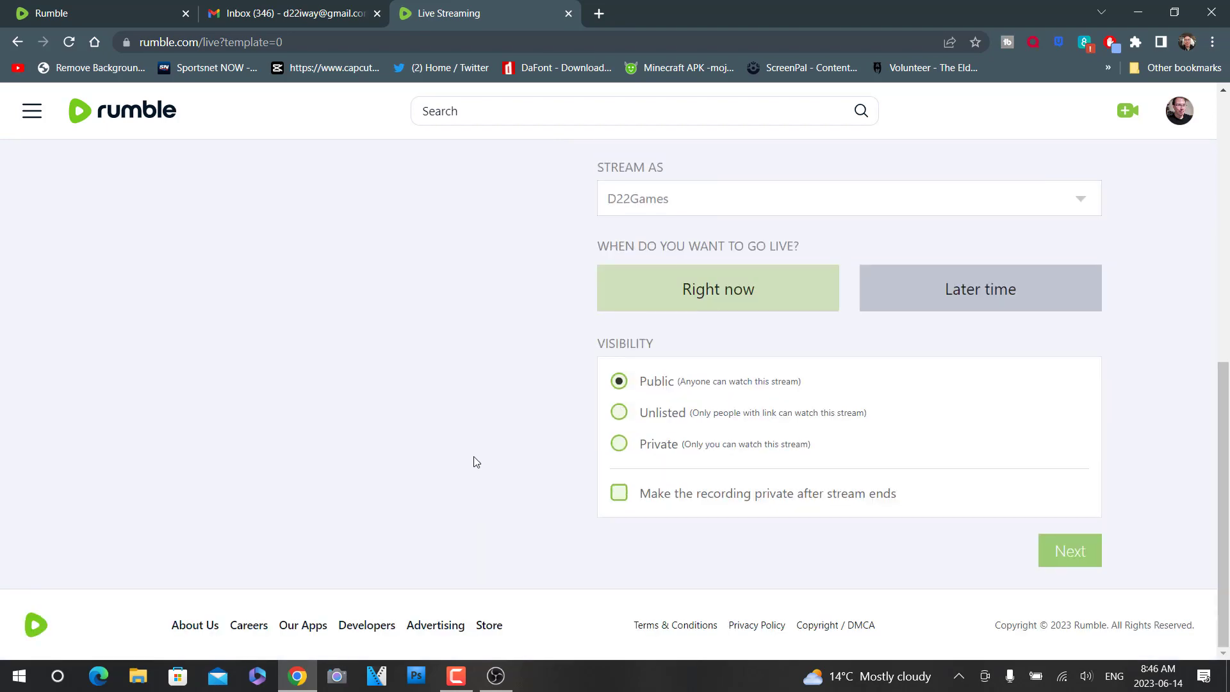
left_click(1063, 555)
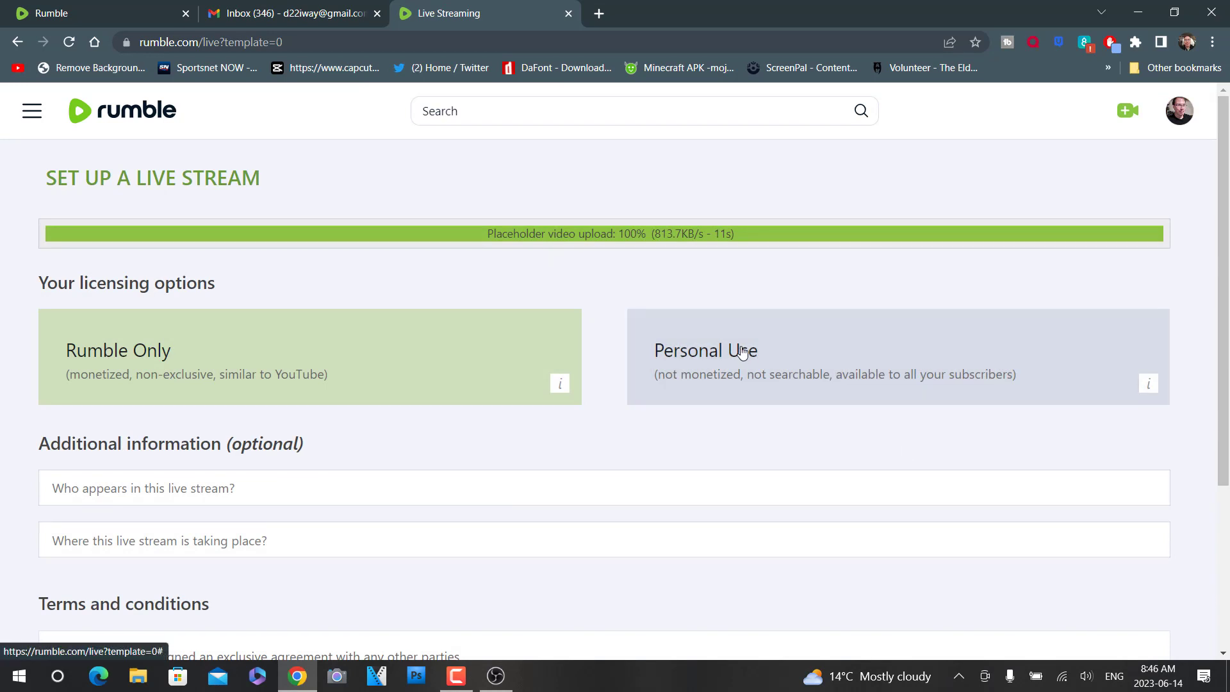
- Accept the no-exclusive-agreement statement and the terms of service, and submit the live stream setup
scroll(361, 333, "down", 1)
scroll(165, 384, "down", 2)
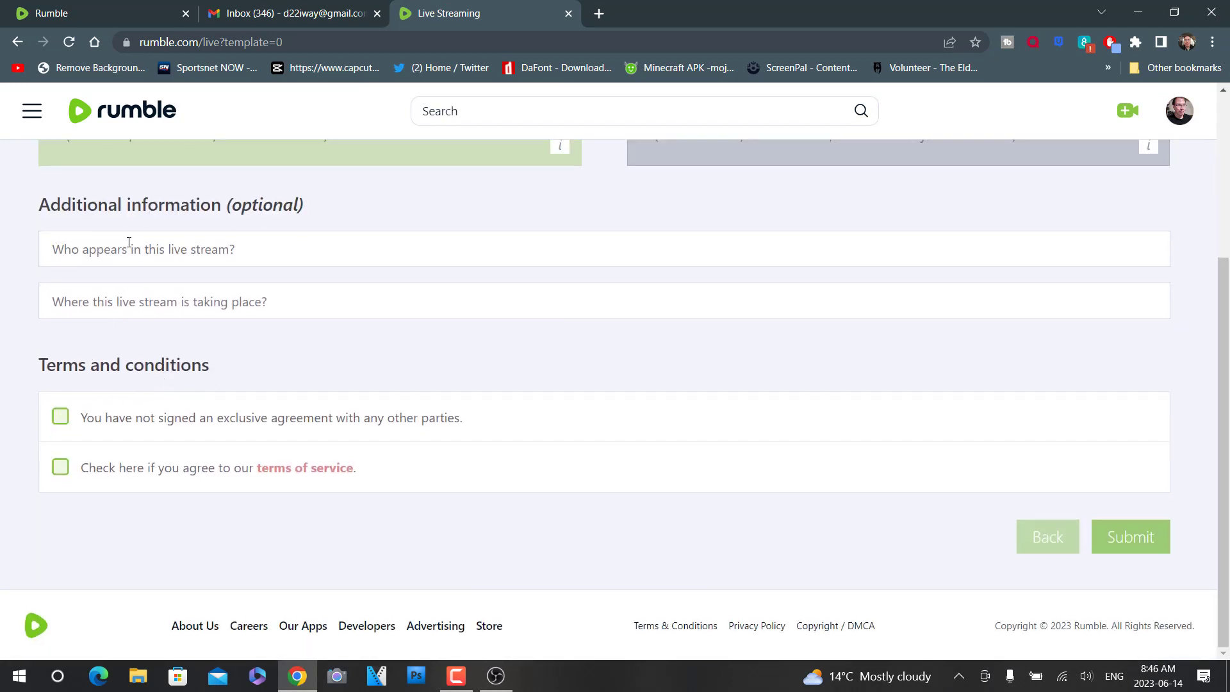
left_click(61, 416)
left_click(61, 467)
left_click(1132, 547)
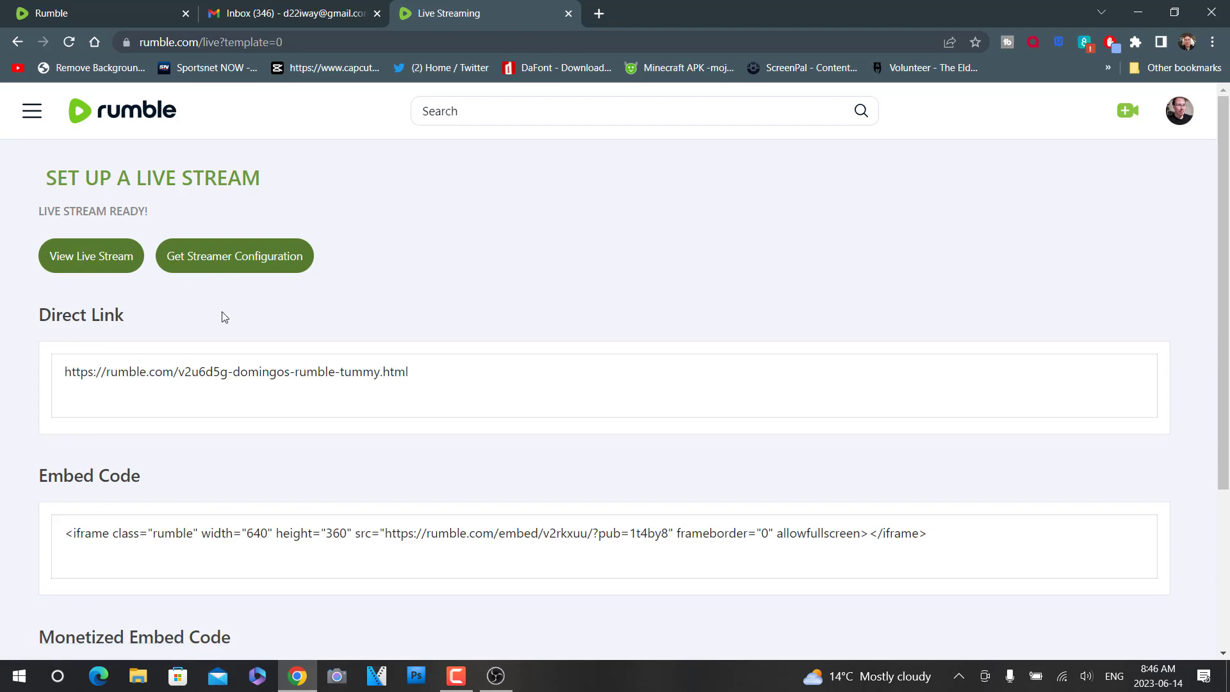
- Open the streamer configuration and copy the Server URL of the Domingo's Rumble Tummy stream
scroll(225, 317, "down", 3)
scroll(224, 317, "up", 3)
left_click(232, 266)
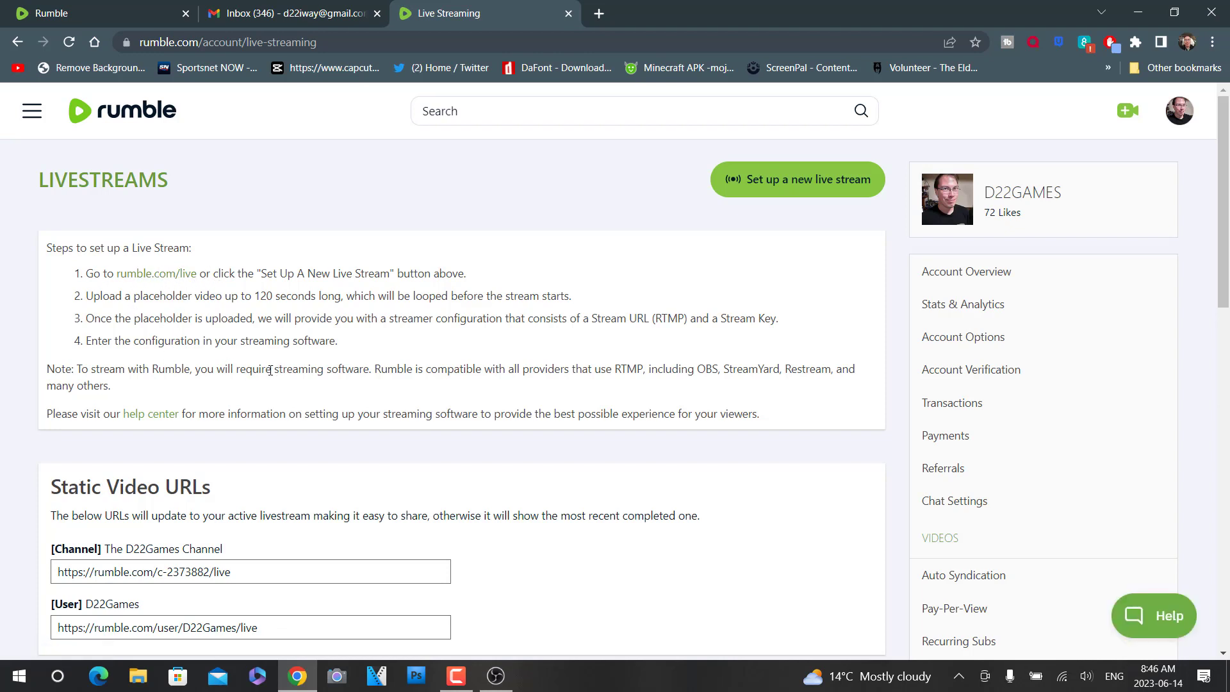
scroll(271, 370, "down", 2)
scroll(203, 348, "down", 1)
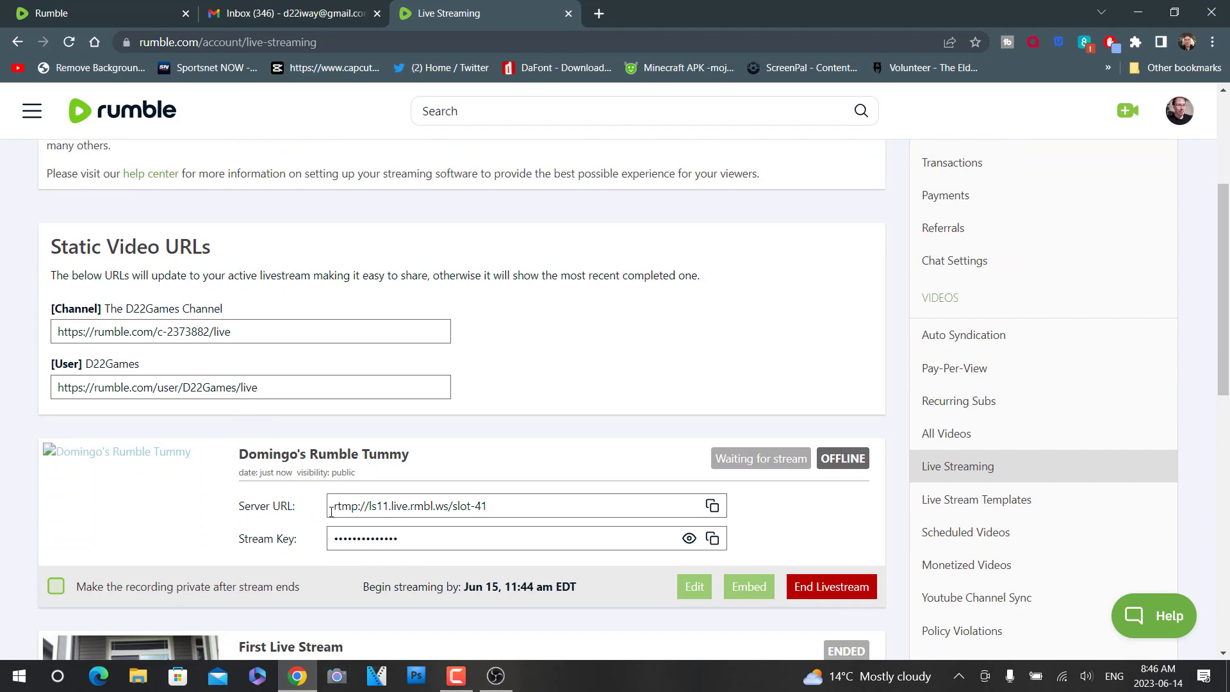
left_click(713, 507)
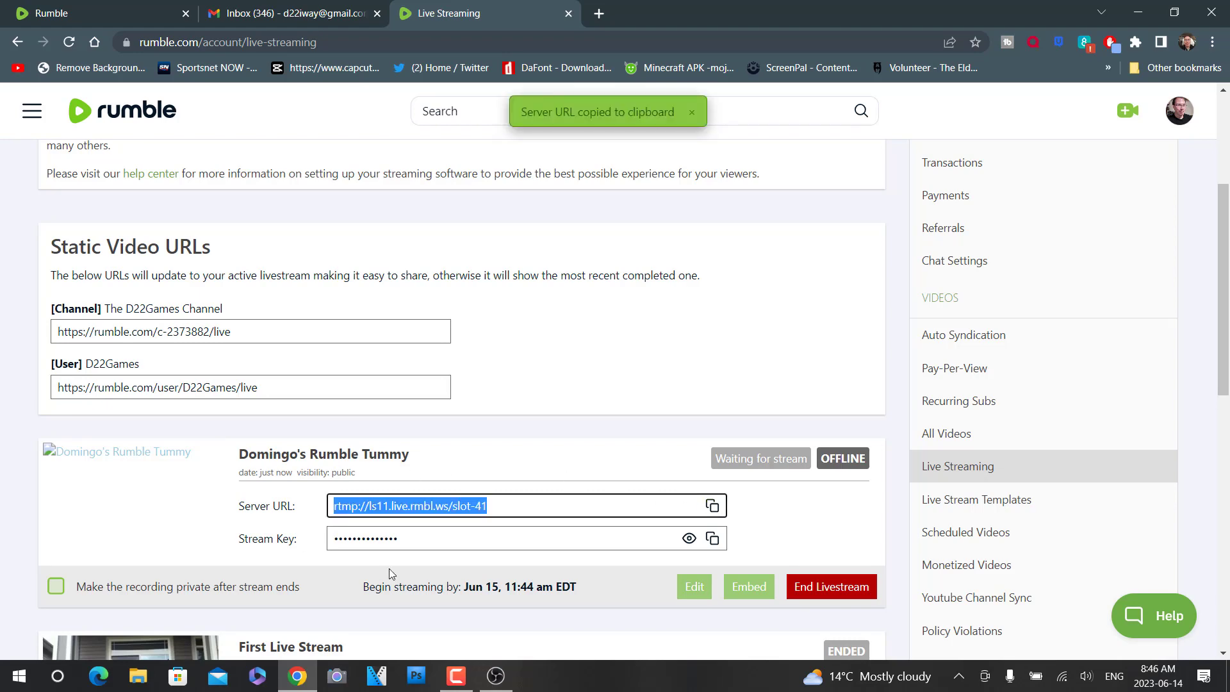
- Switch to OBS and run the Auto-Configuration Wizard optimized for streaming, keeping the current 1920x1080 canvas and the 60-preferred frame rate
left_click(496, 676)
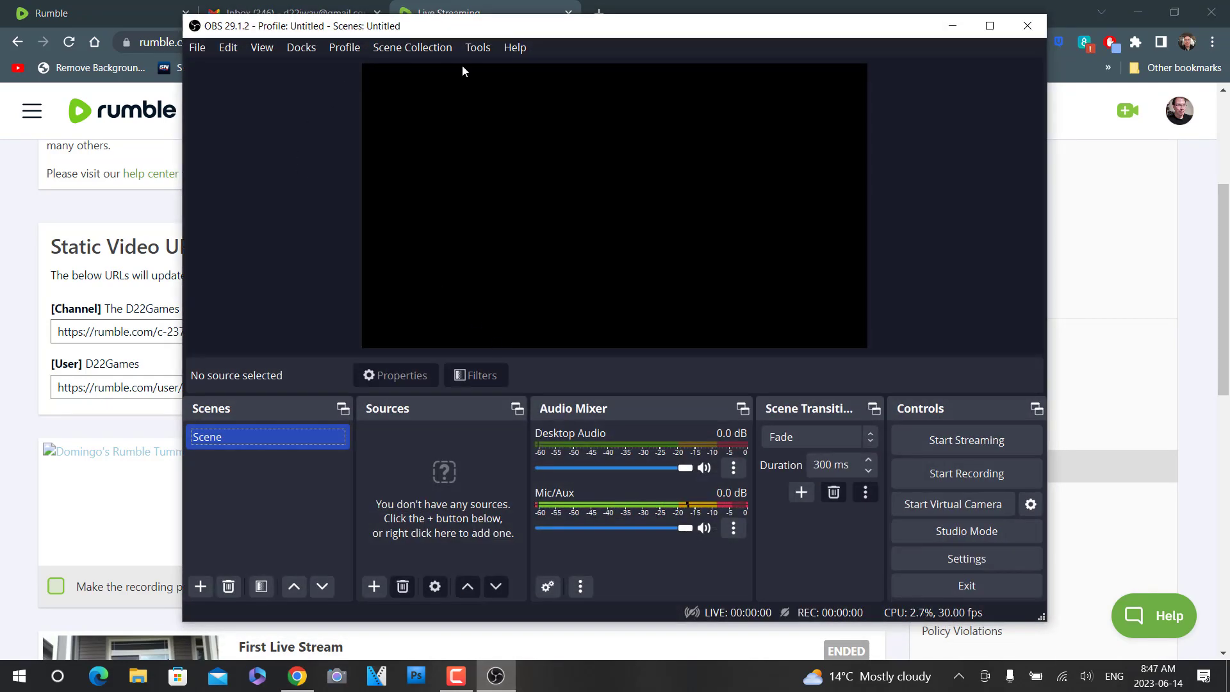
left_click(476, 49)
mouse_move(257, 50)
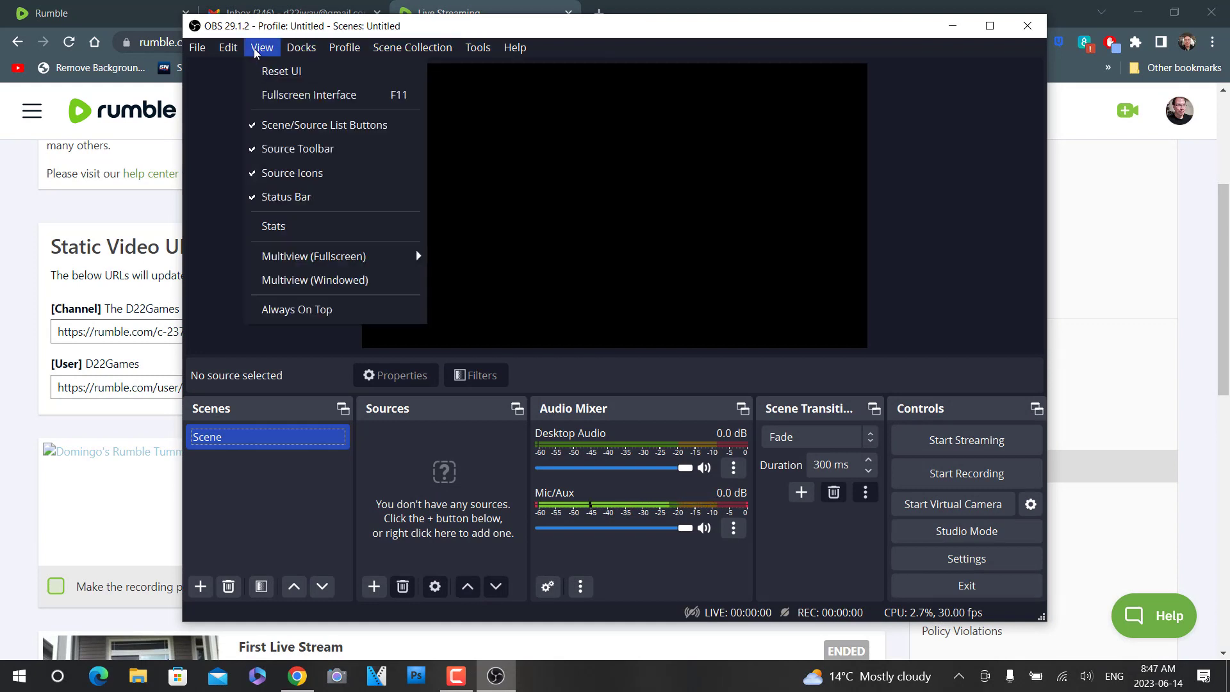
mouse_move(202, 49)
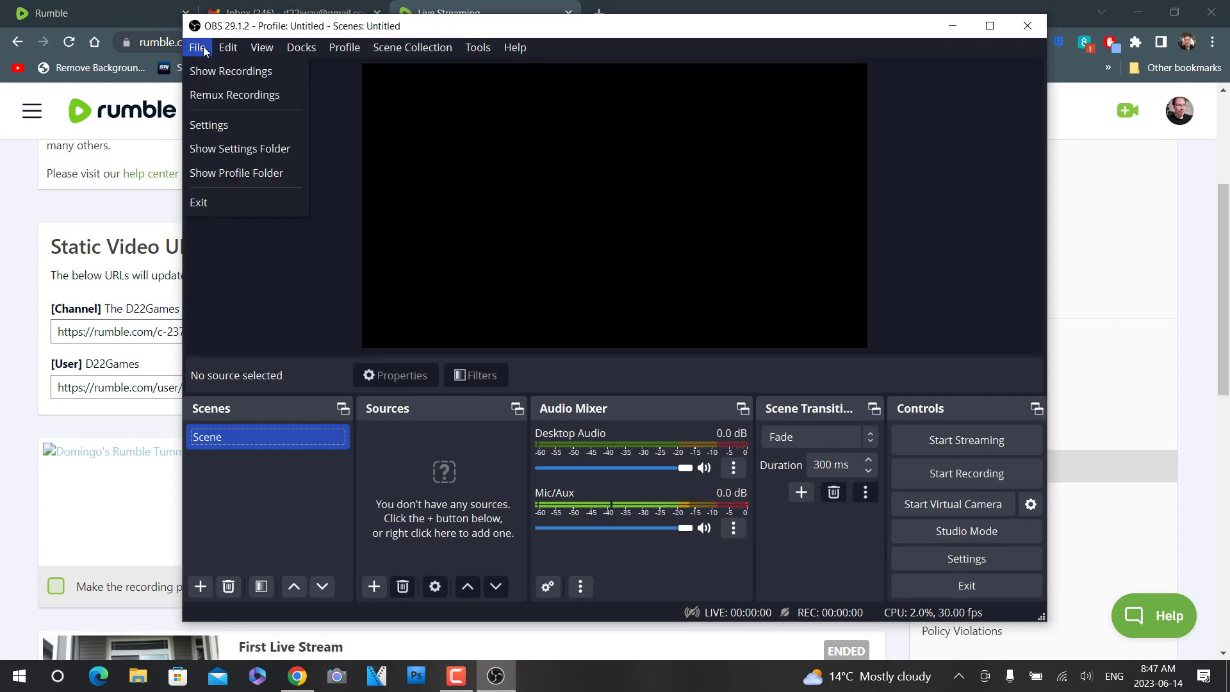
mouse_move(470, 50)
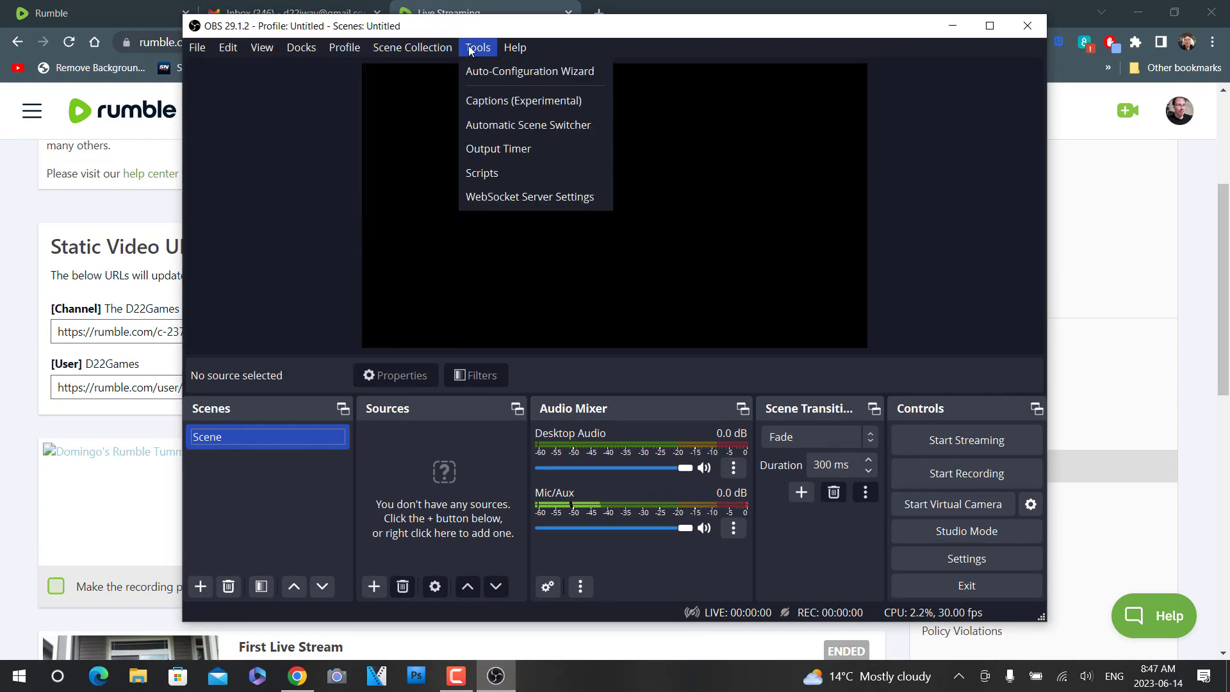
left_click(513, 71)
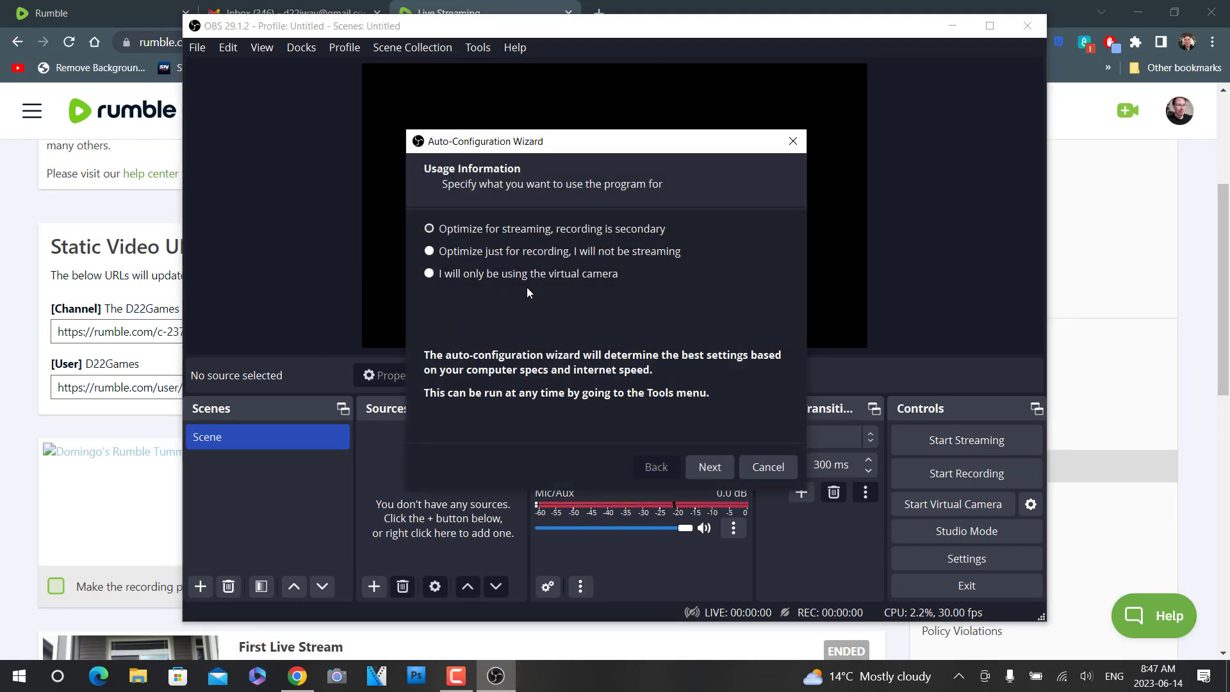
left_click(712, 467)
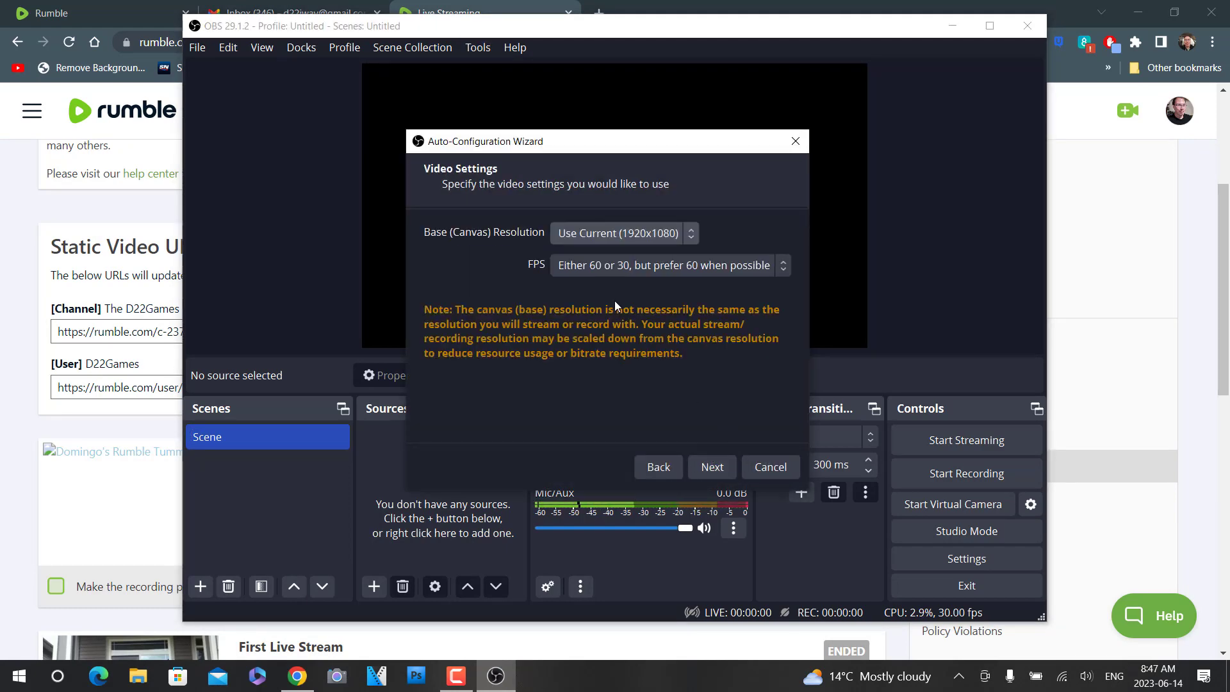
left_click(718, 471)
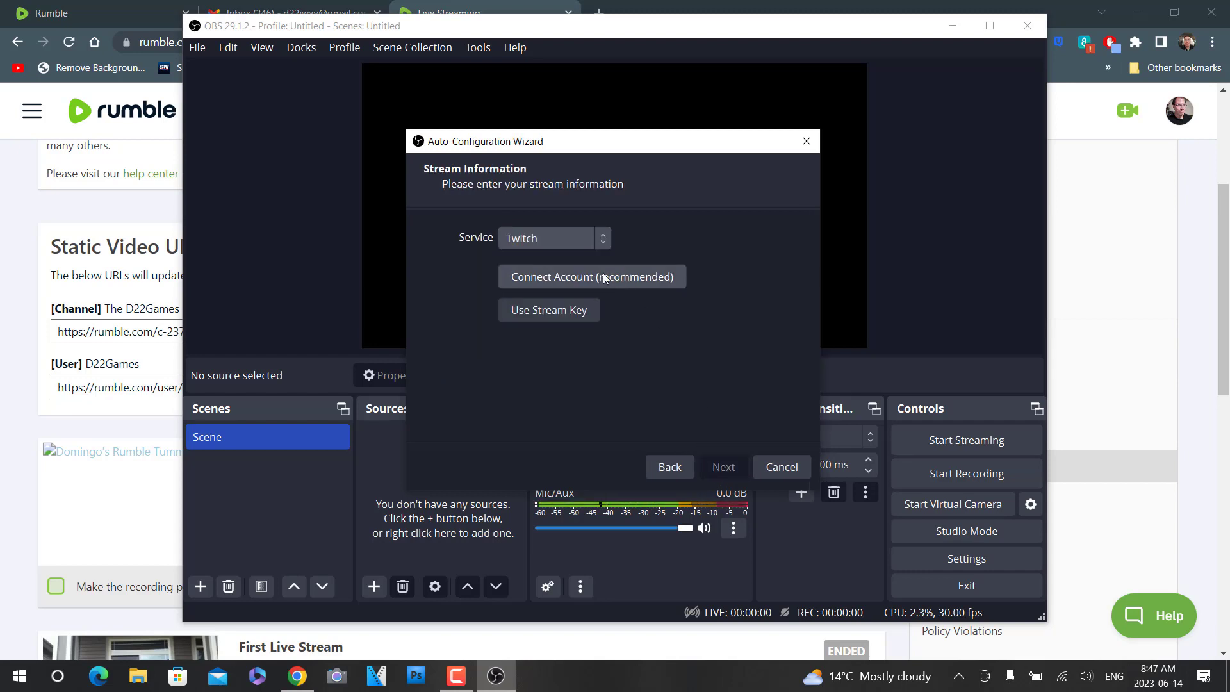
- Set the wizard's streaming service to Custom and paste the server URL rtmp://ls11.live.rmbl.ws/slot-41 as the server
left_click(598, 238)
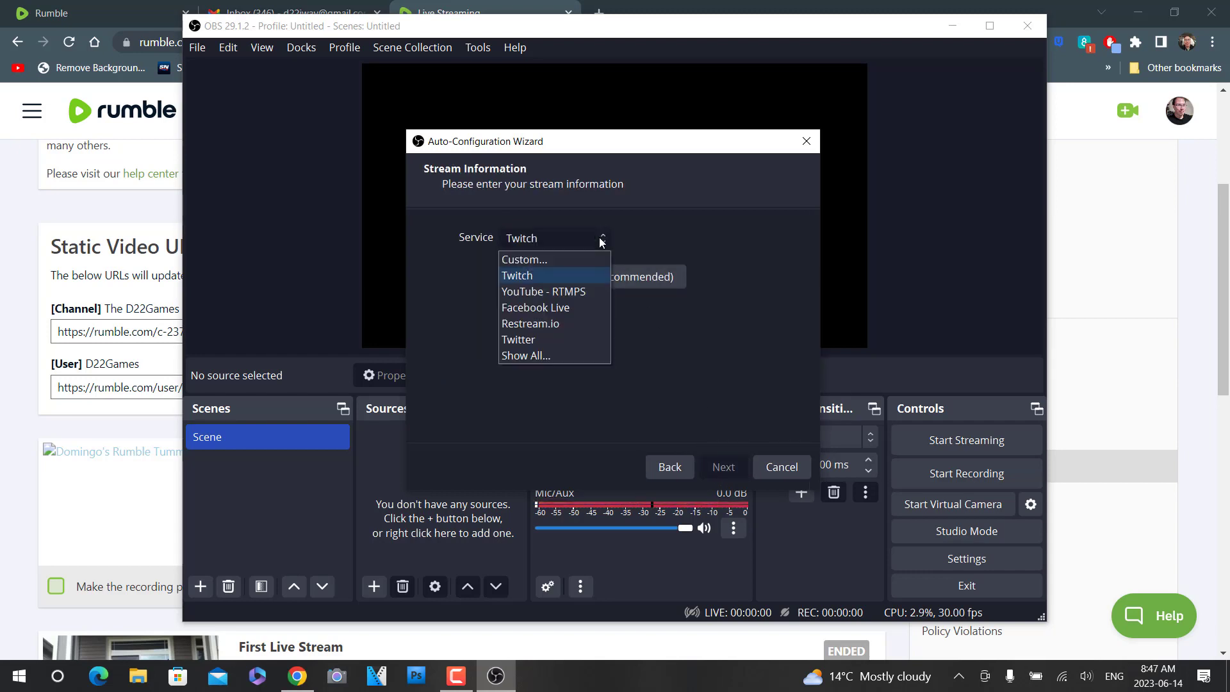
left_click(531, 259)
left_click(515, 287)
right_click(515, 288)
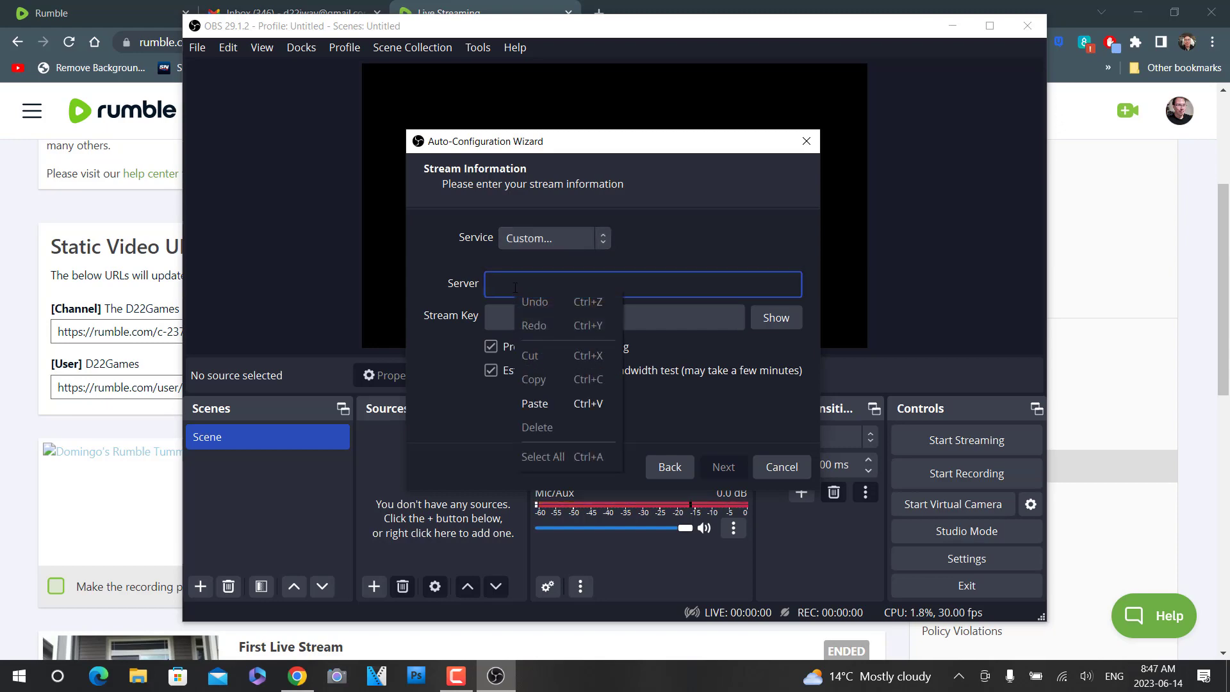
- Copy the stream key of Domingo's Rumble Tummy from Rumble and paste it as the stream key in the OBS wizard
left_click(2, 408)
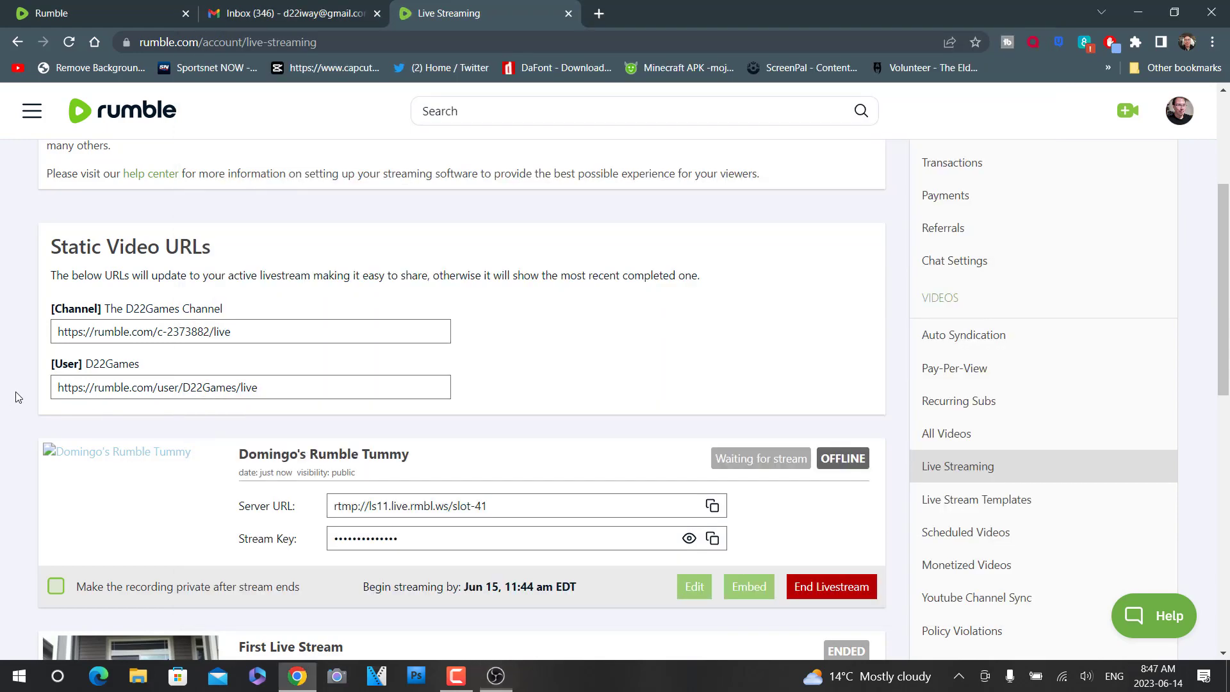
left_click(712, 540)
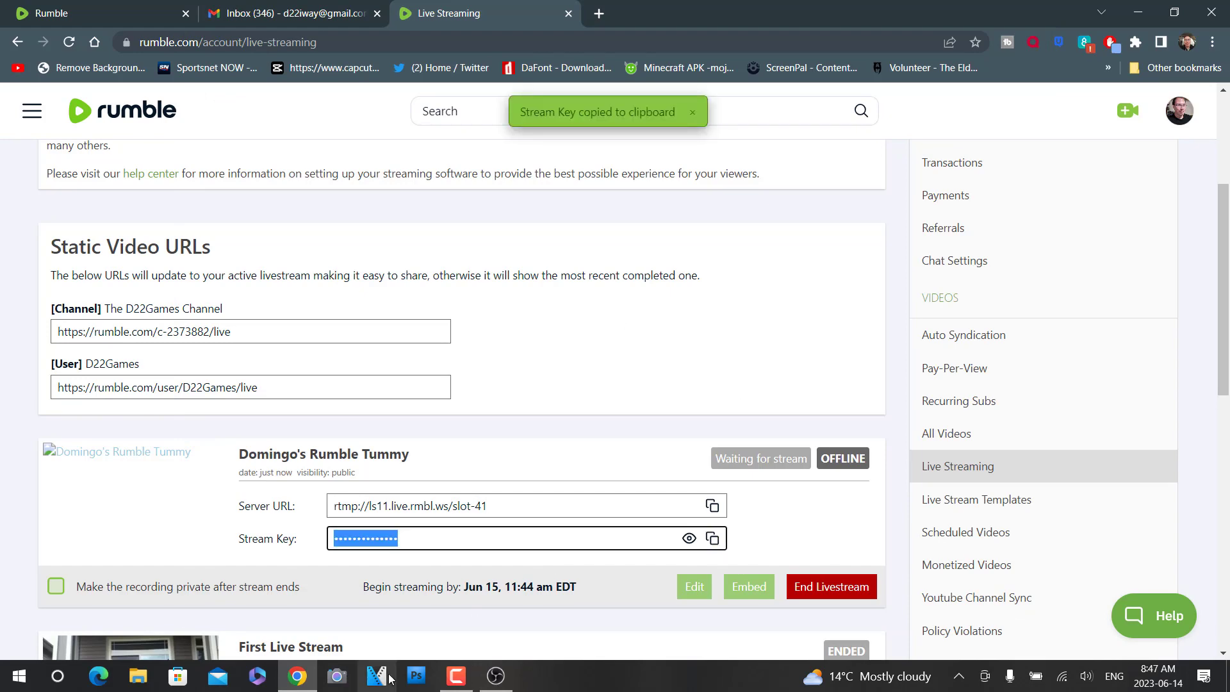
left_click(495, 676)
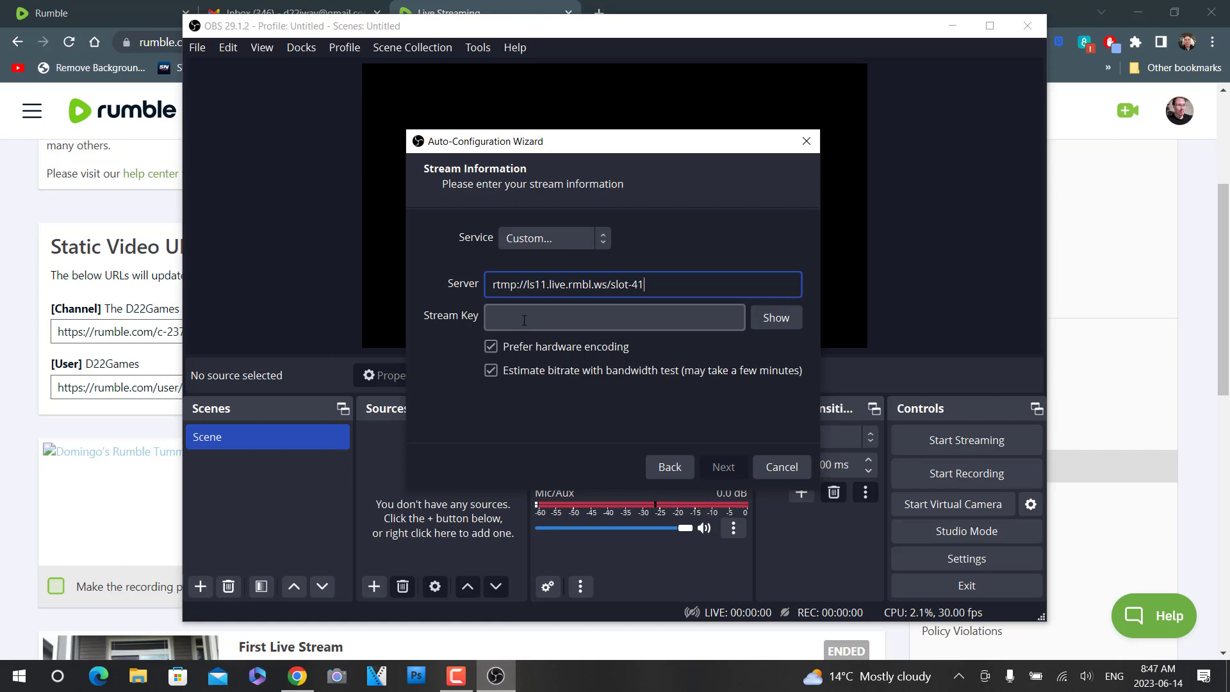
left_click(500, 321)
right_click(498, 321)
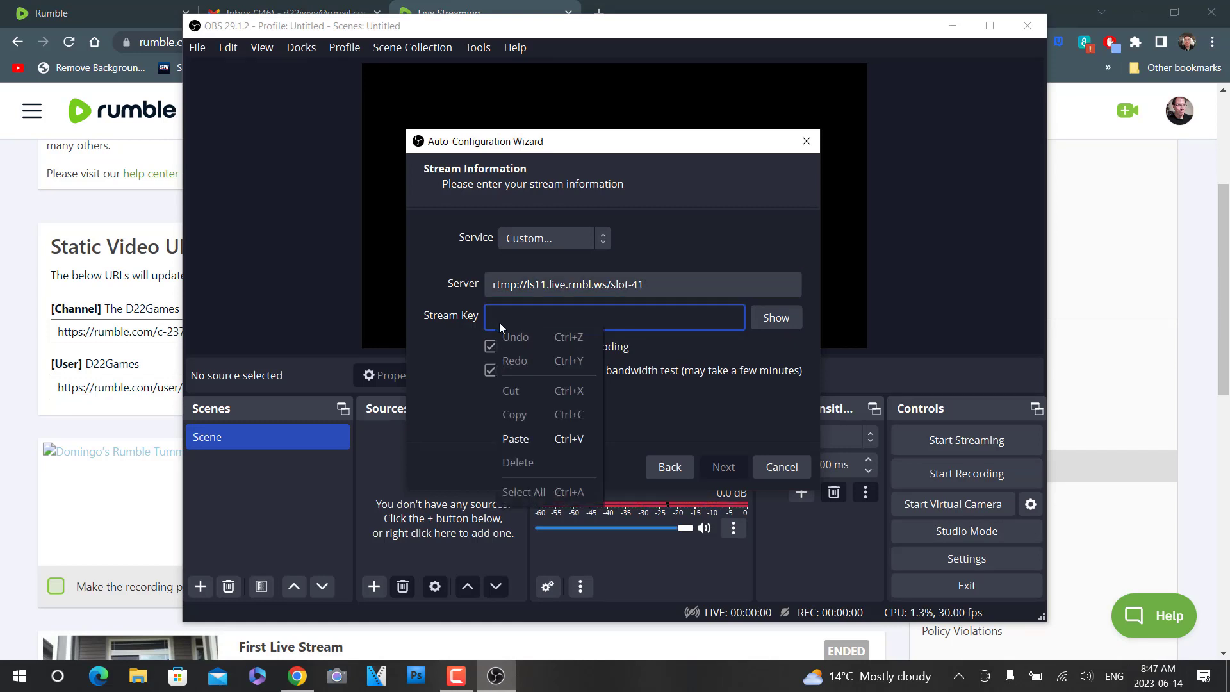
left_click(520, 439)
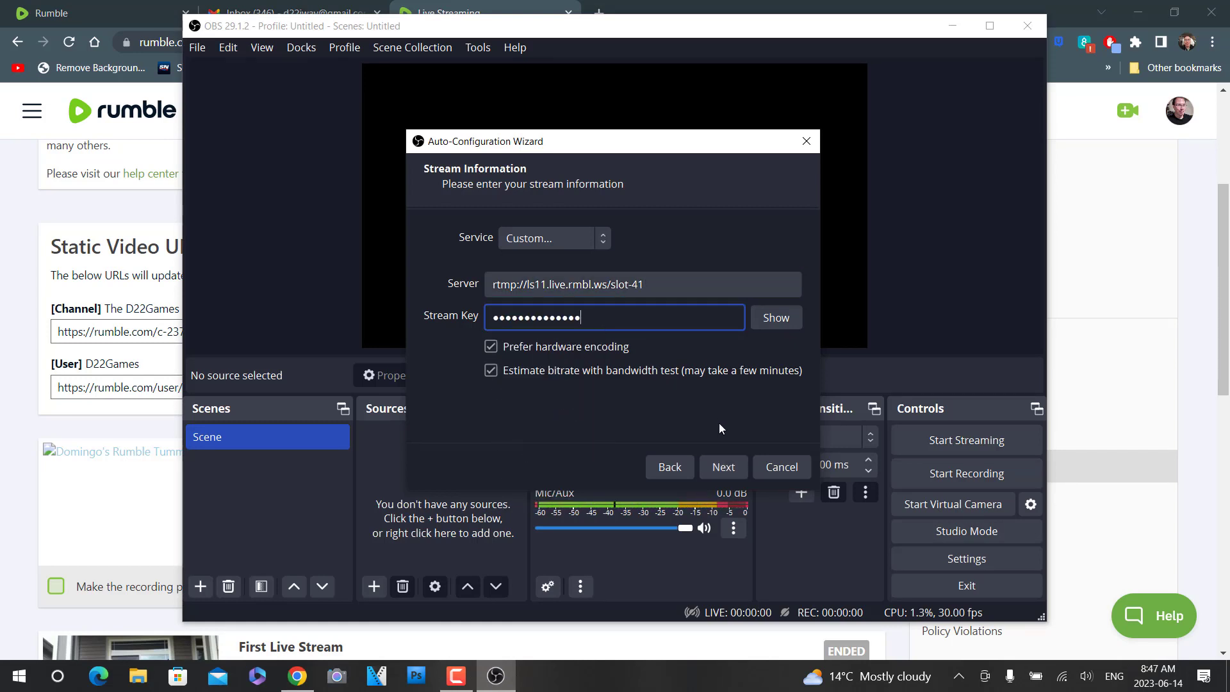
- Run the wizard's bandwidth test and apply the recommended streaming settings
left_click(728, 468)
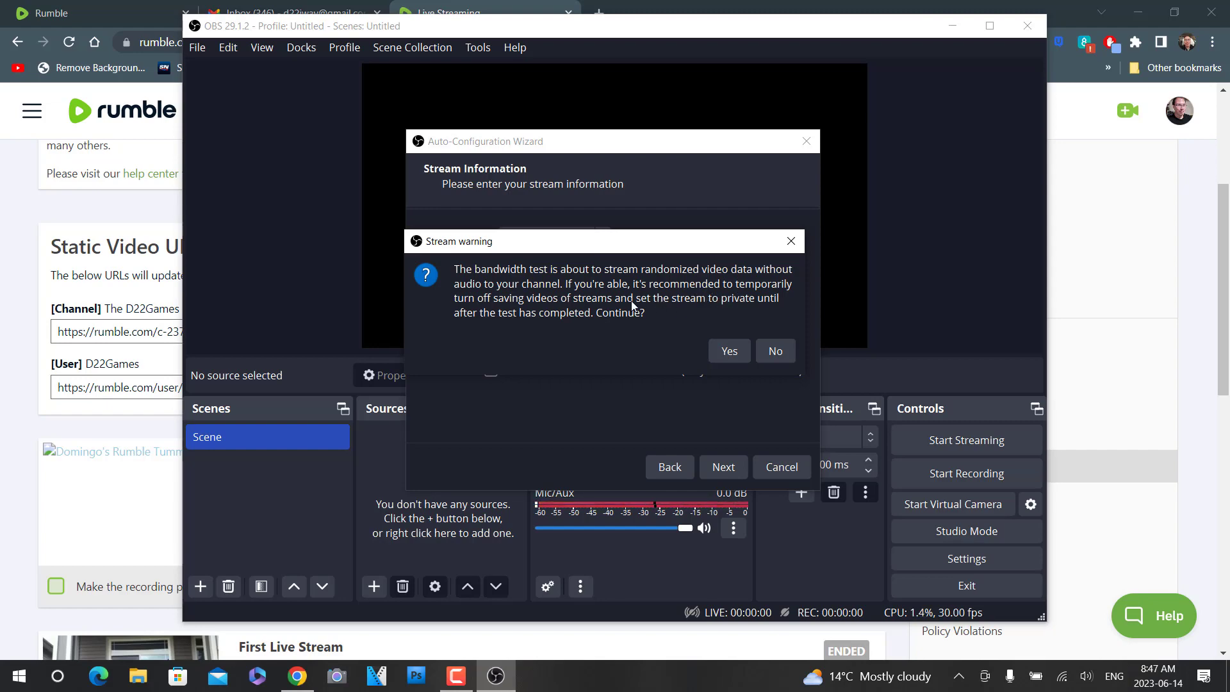
left_click(733, 353)
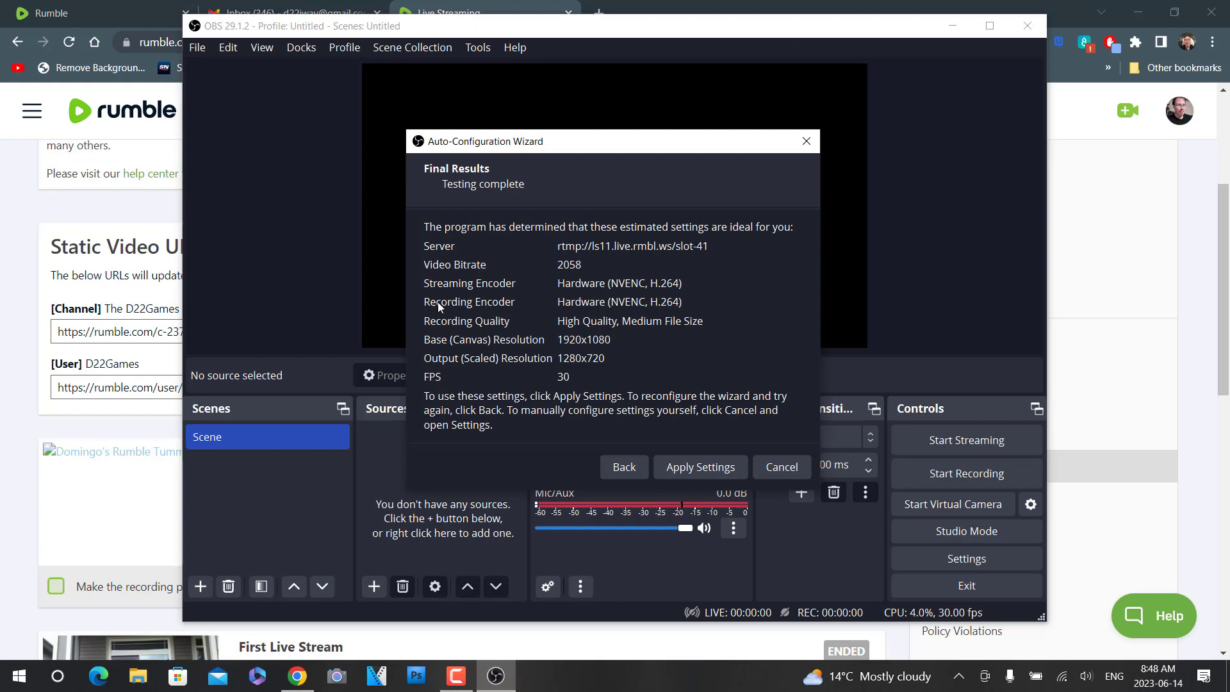
left_click(706, 467)
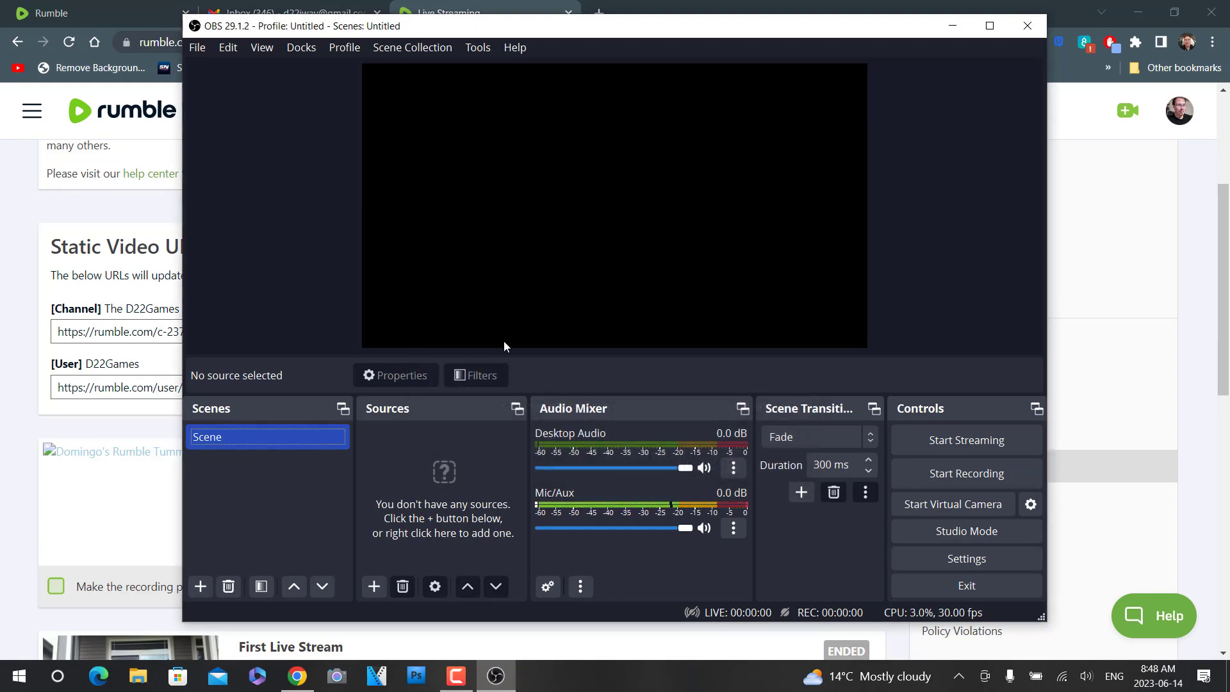
left_click(9, 344)
scroll(314, 356, "up", 1)
scroll(314, 356, "down", 2)
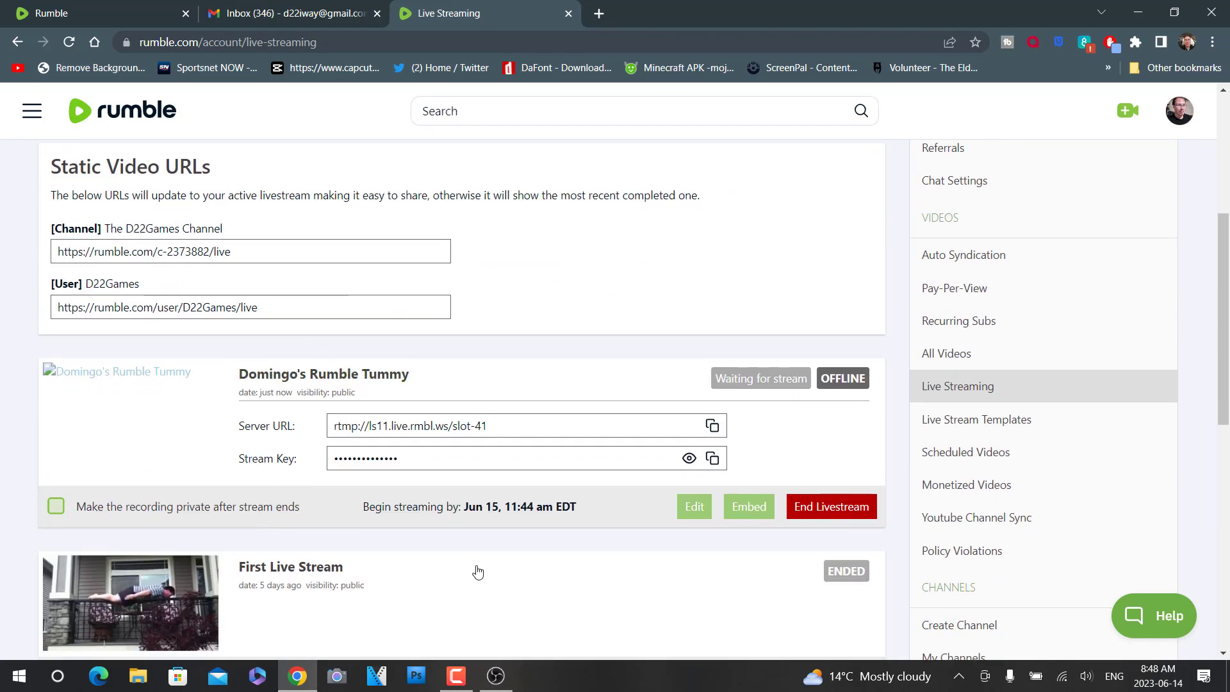
left_click(496, 676)
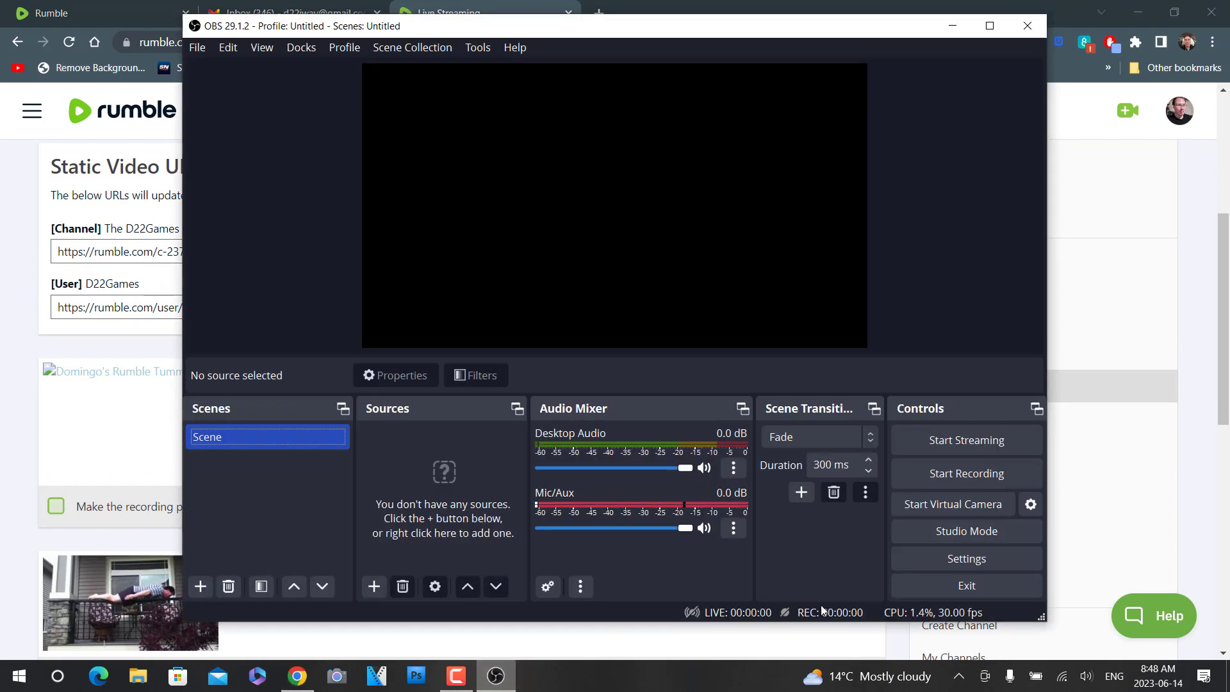
- Try to start streaming with no video source in the scene
left_click(994, 447)
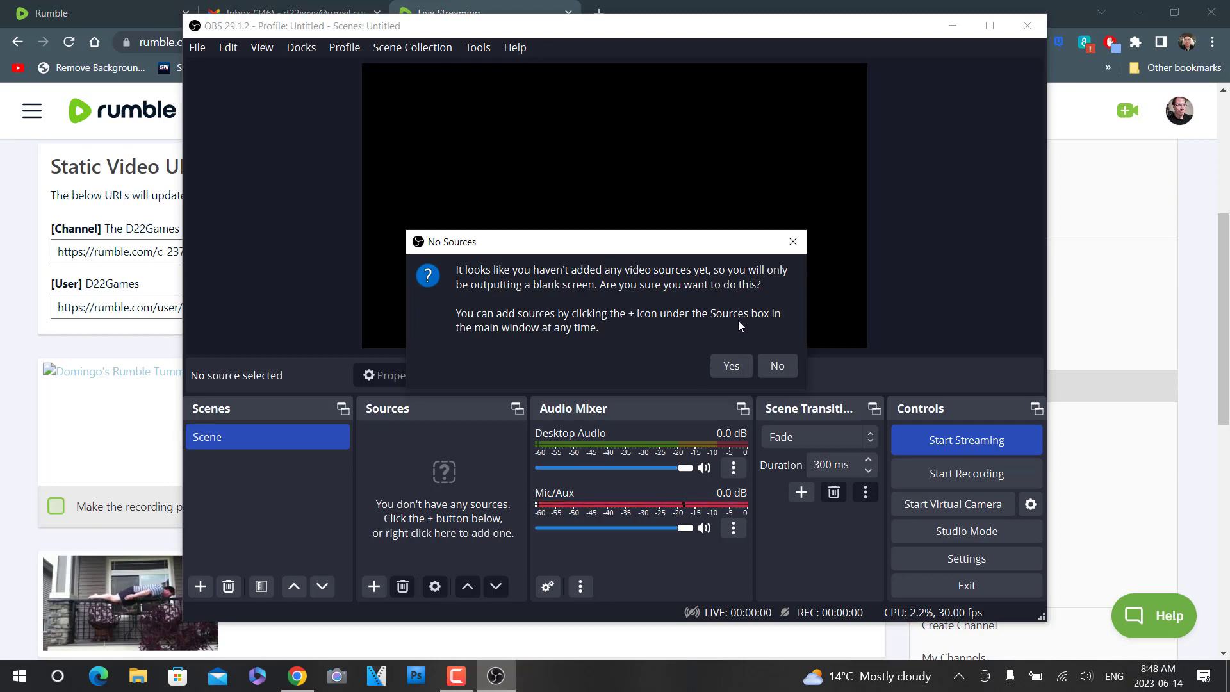
left_click(729, 367)
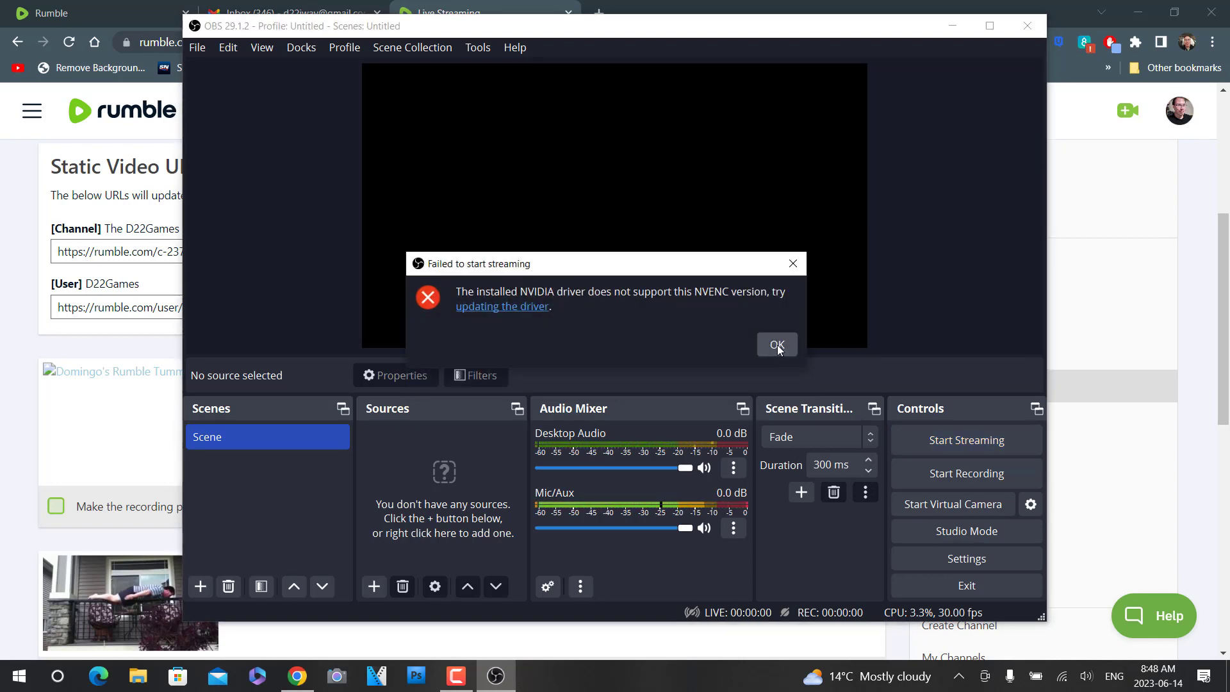
left_click(777, 346)
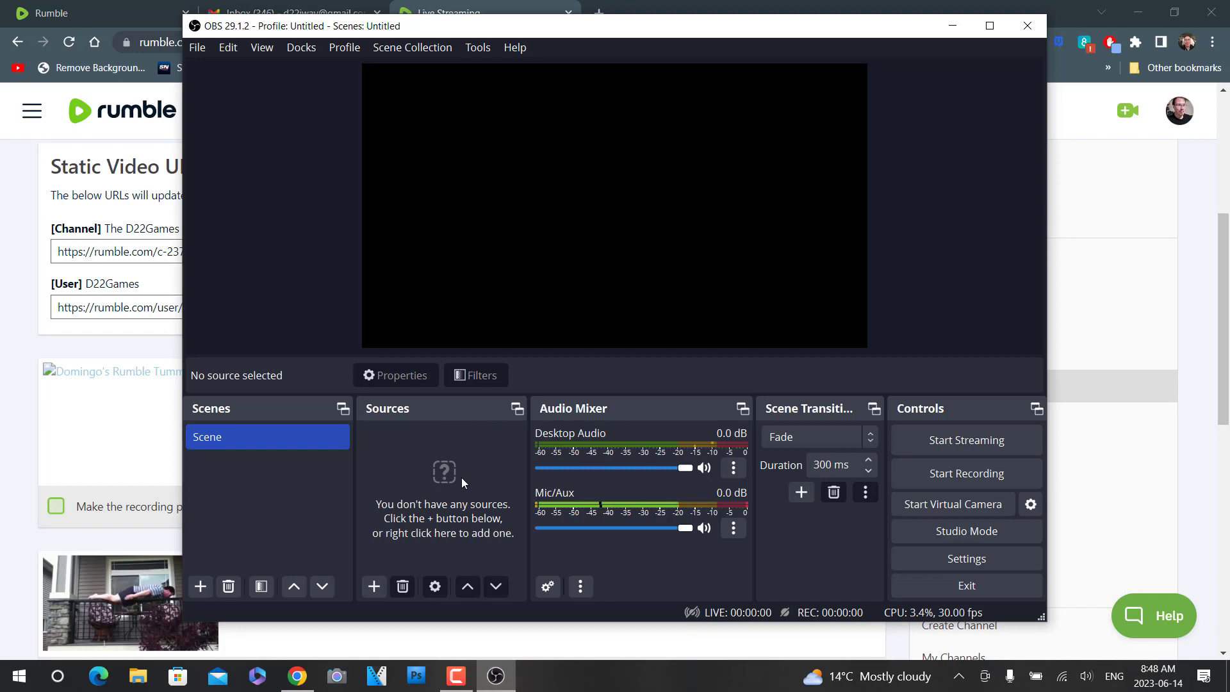
- Add a Video Capture Device source to the scene, keeping the suggested name and making it visible
left_click(374, 587)
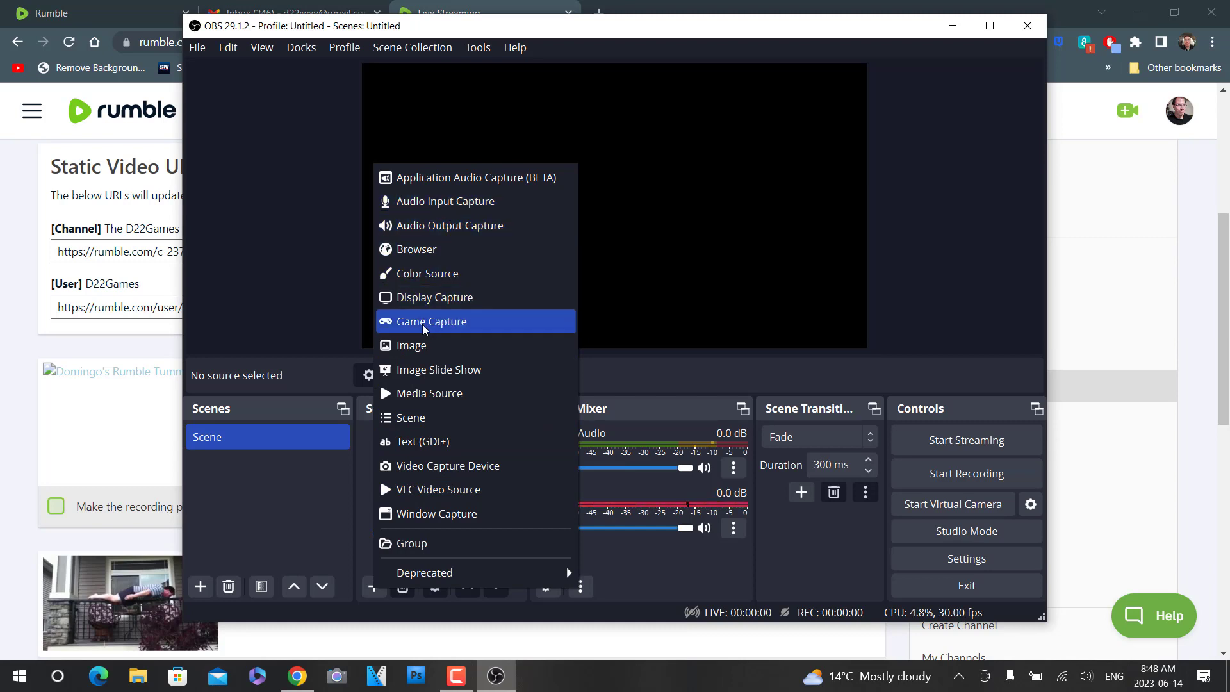
left_click(427, 467)
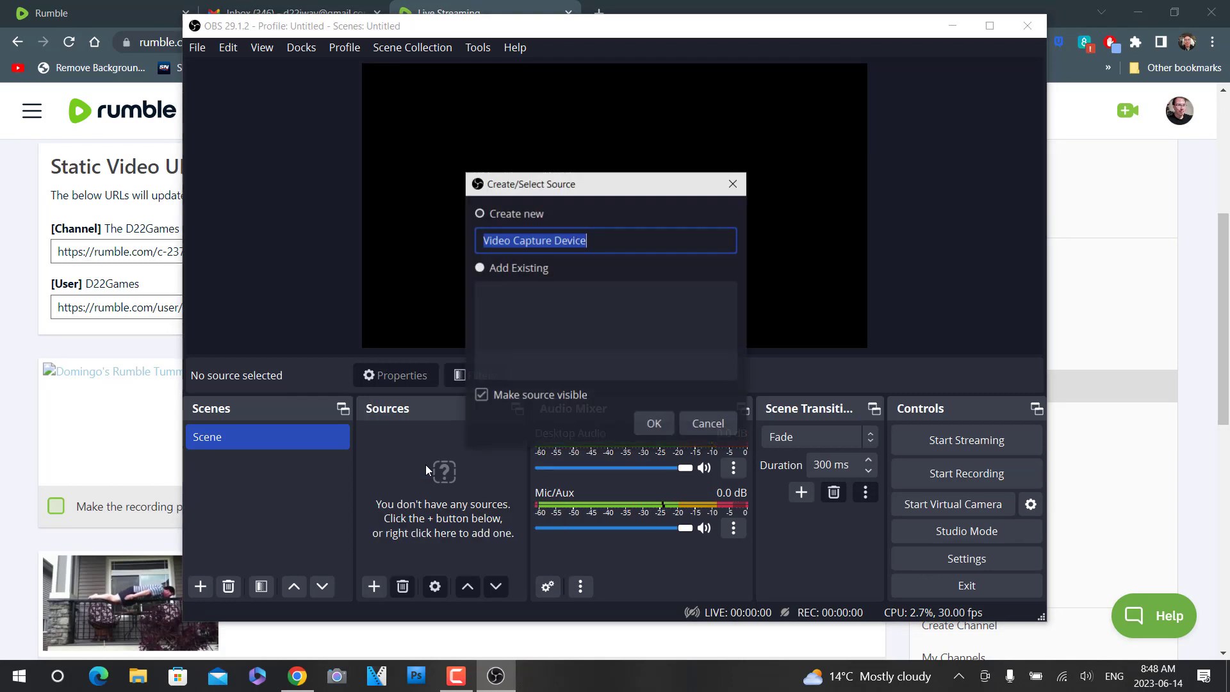
left_click(480, 268)
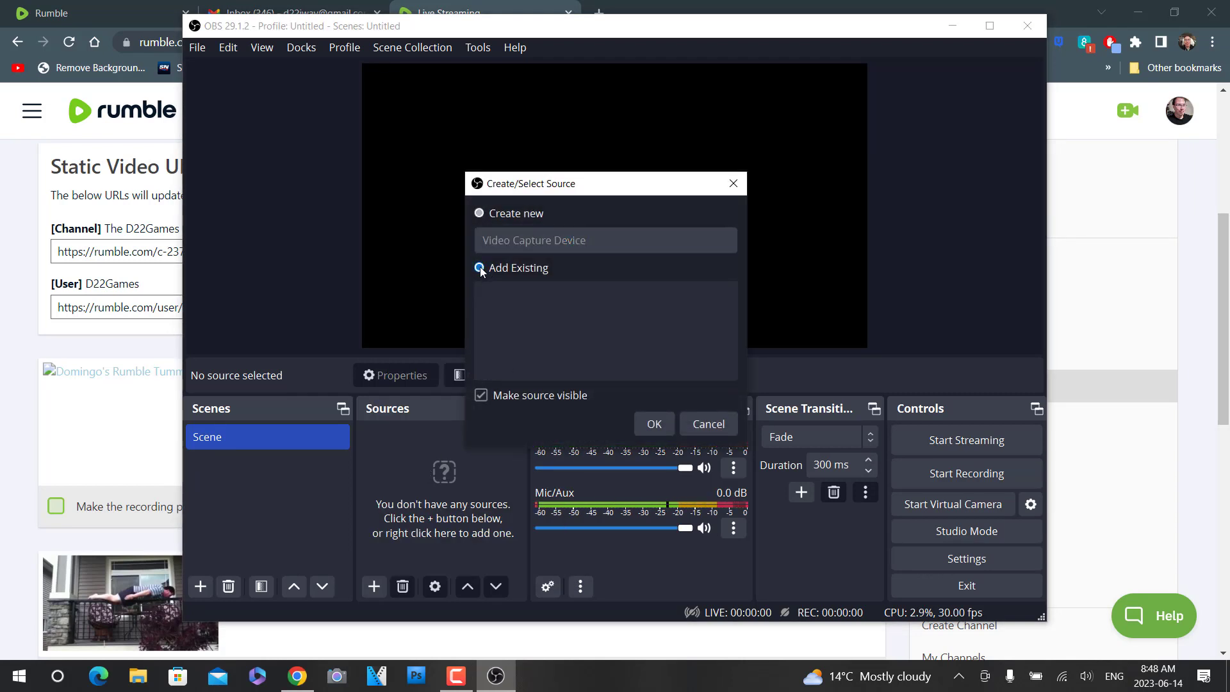
left_click(481, 214)
left_click(540, 270)
left_click(668, 427)
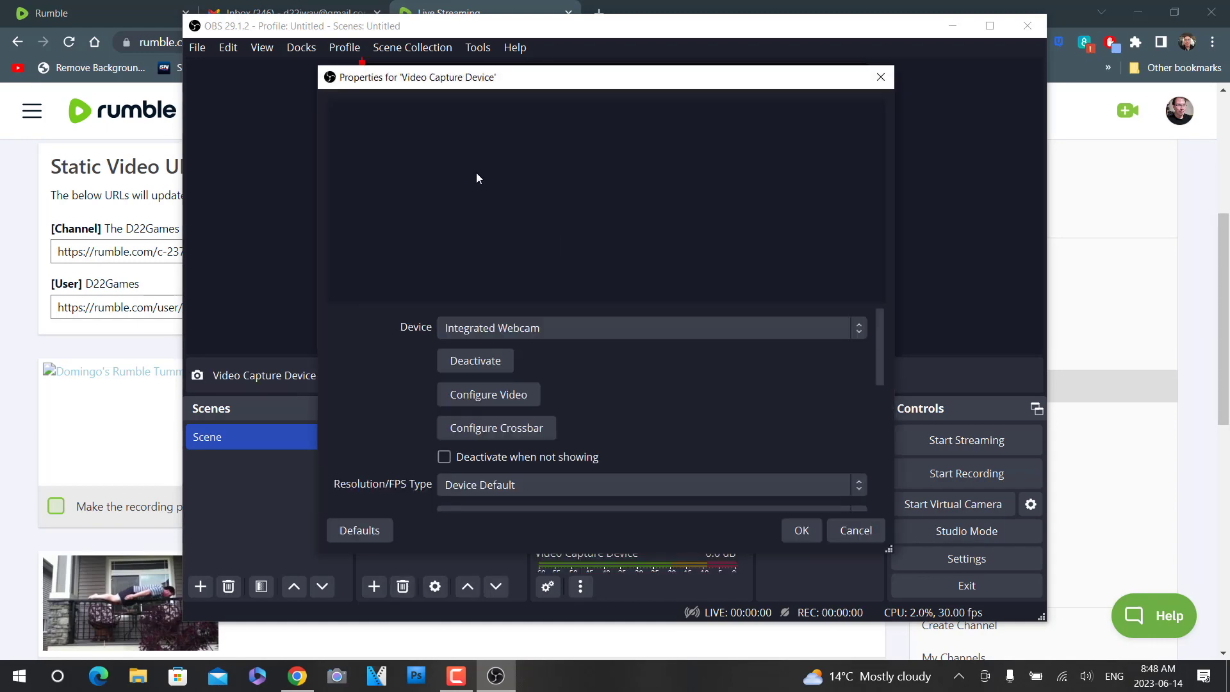
- Set the capture device to Logi C615 HD WebCam and place its picture, slightly shrunk, in the canvas's lower-right corner
left_click(847, 328)
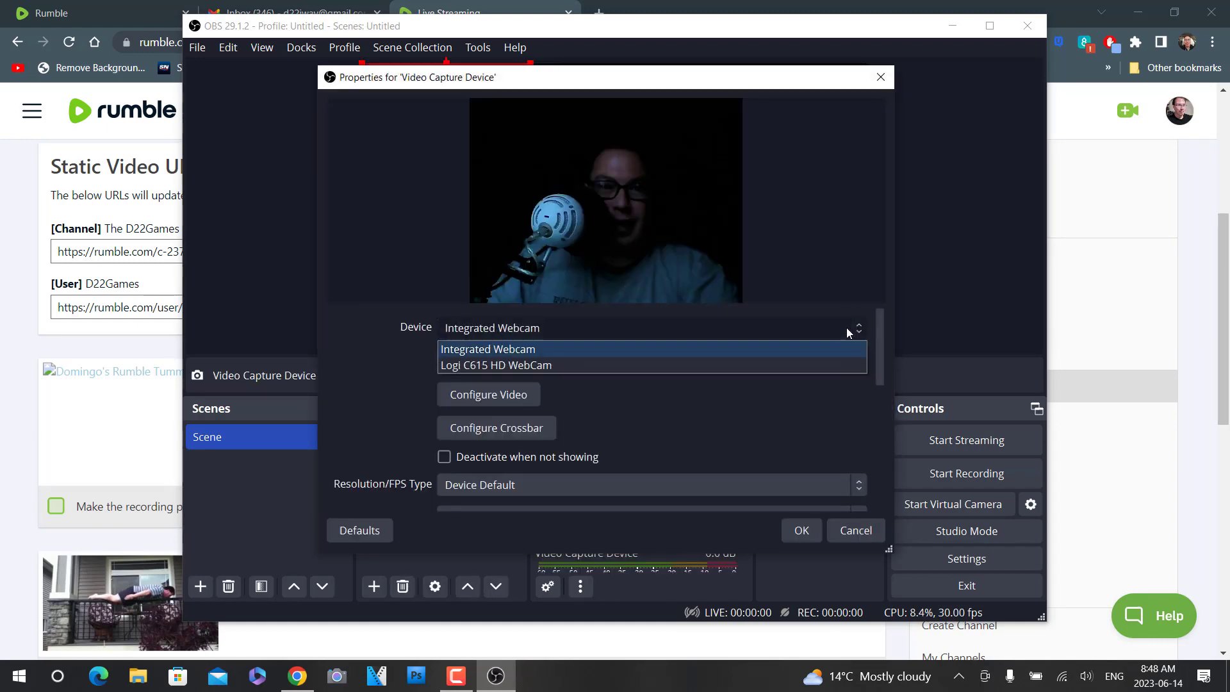
left_click(520, 364)
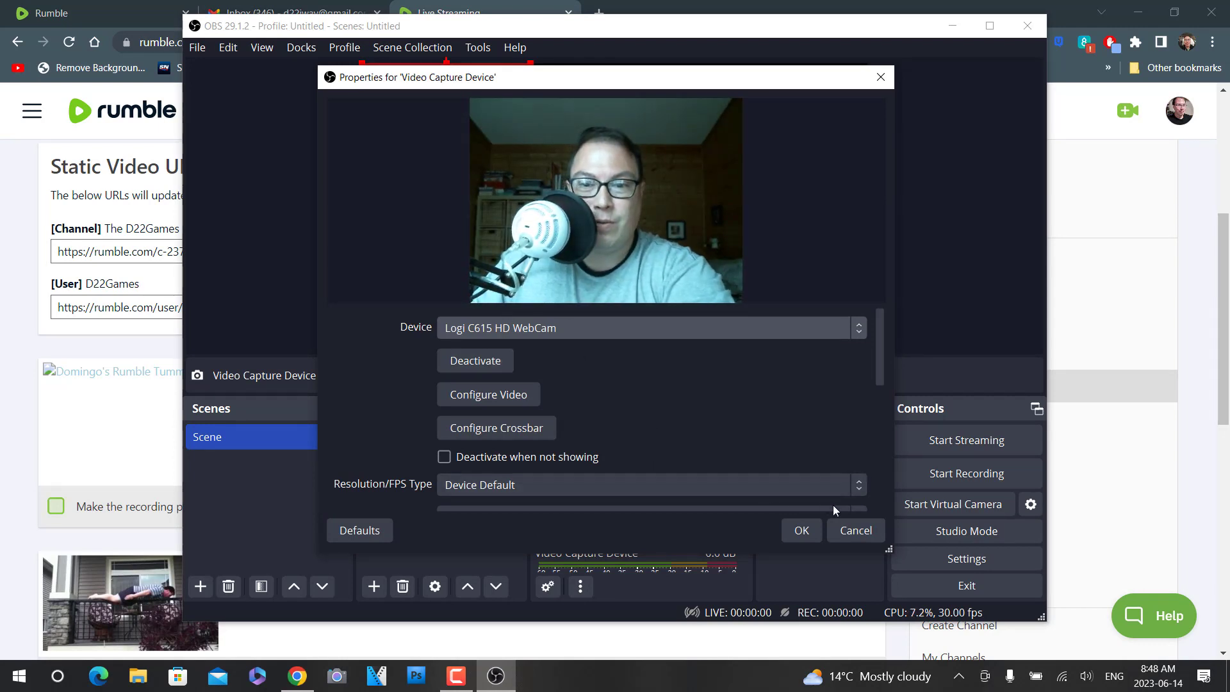
left_click(801, 532)
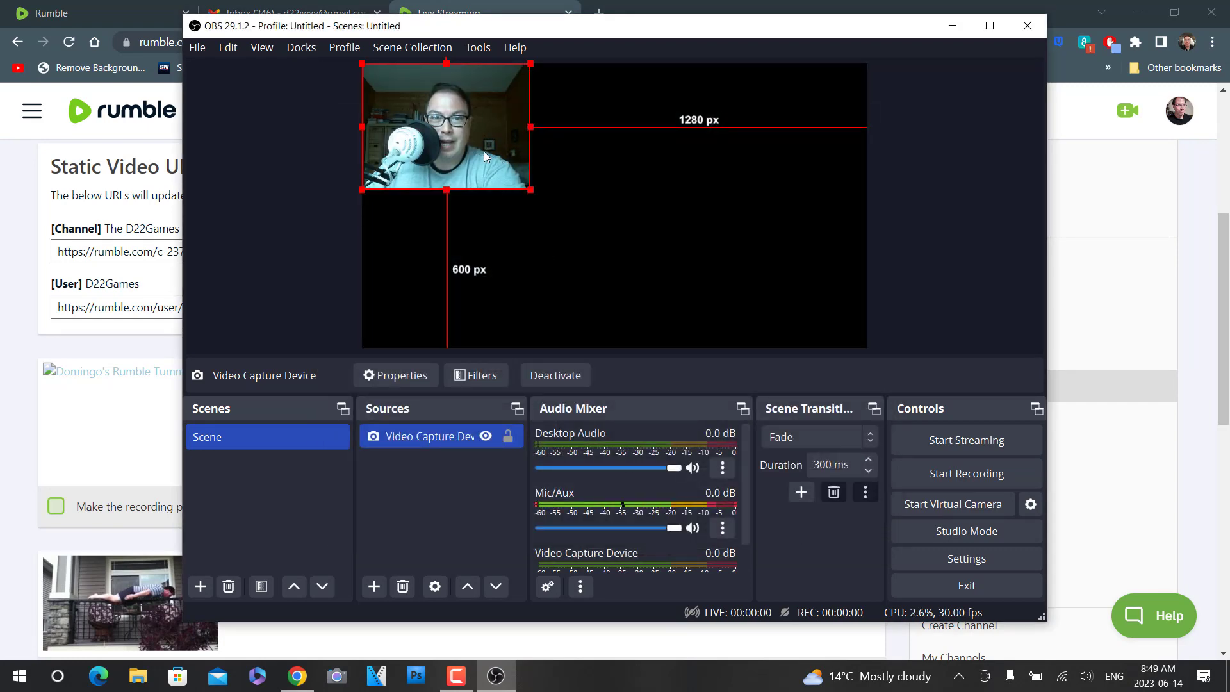
left_click_drag(484, 154, 794, 281)
left_click_drag(697, 221, 730, 244)
- Add a Display Capture source that captures the 1920x1080 primary monitor with the automatic capture method
left_click(374, 586)
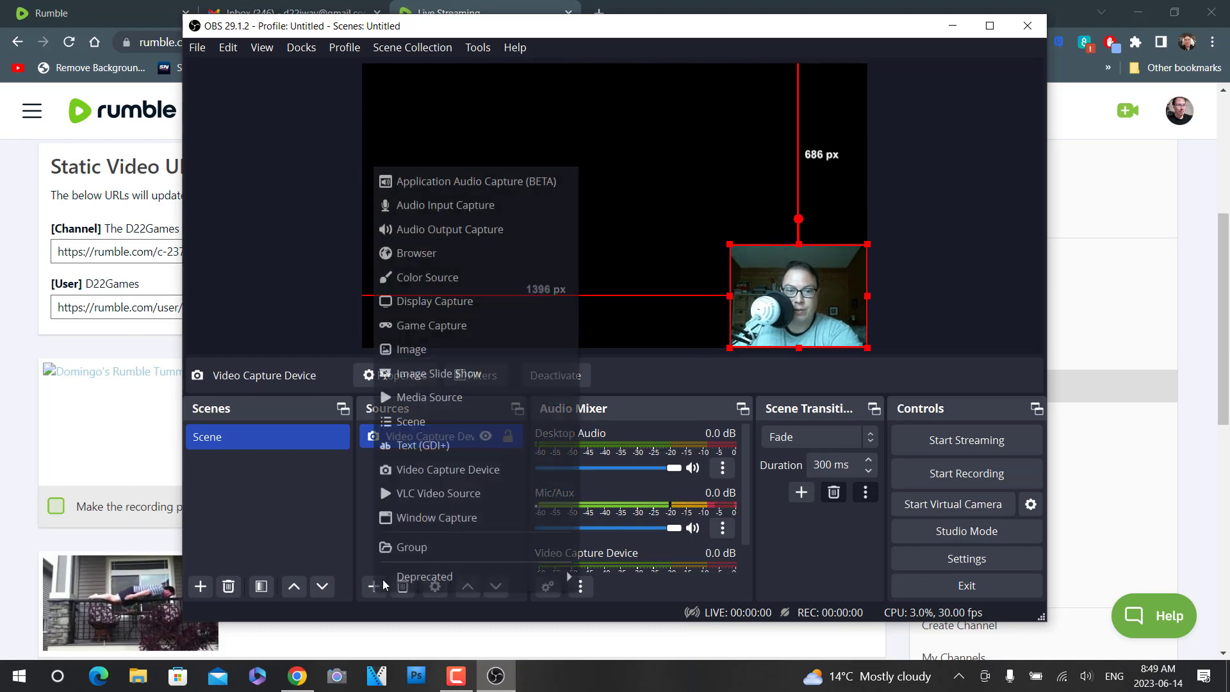
left_click(431, 298)
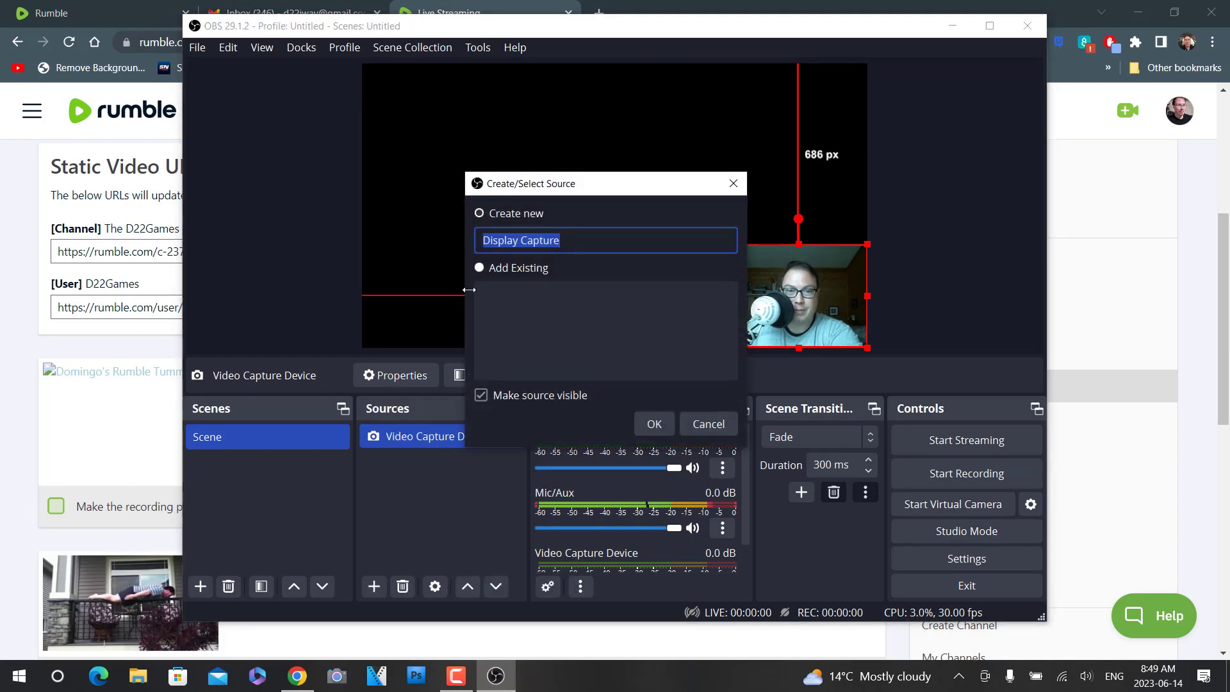
left_click(654, 424)
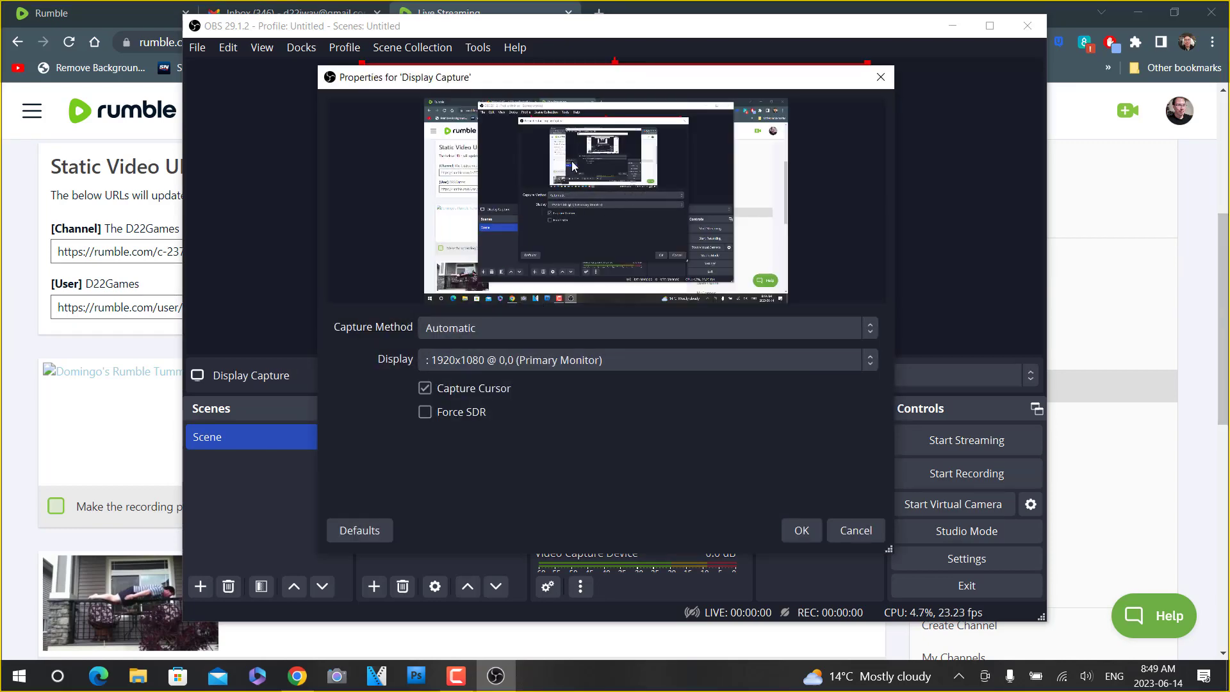
left_click(802, 531)
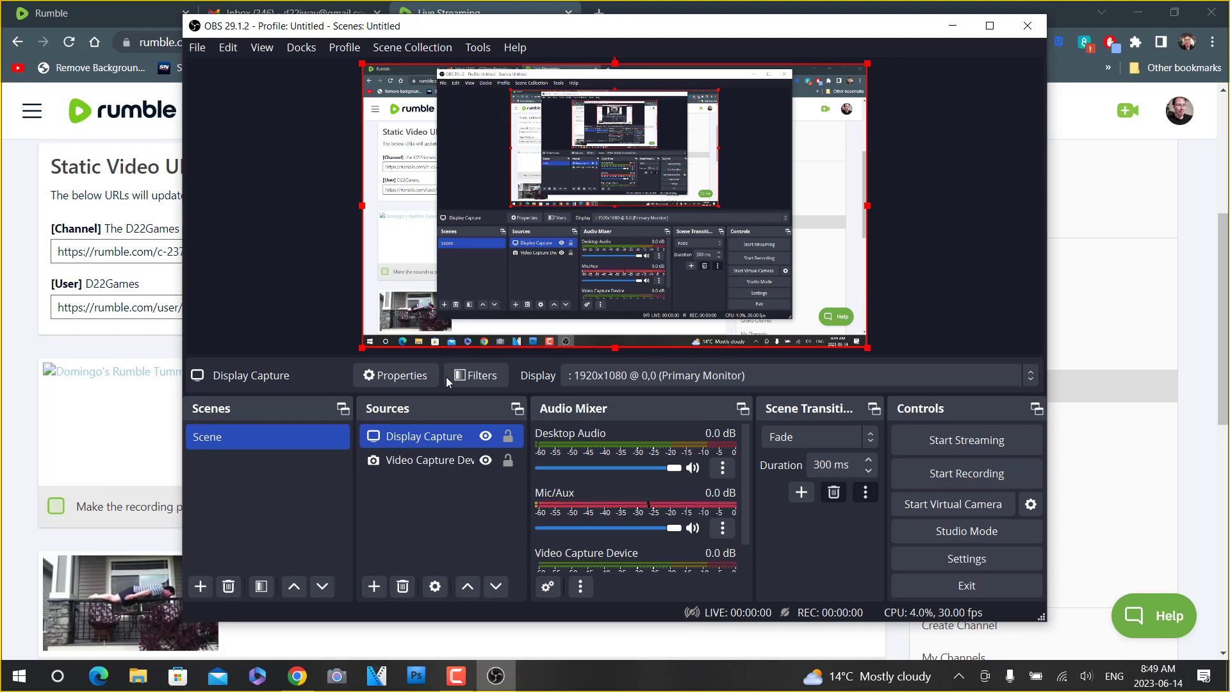
- Check the webcam picture behind the screen capture and hide the Display Capture source, leaving only the webcam visible
left_click_drag(441, 464, 440, 425)
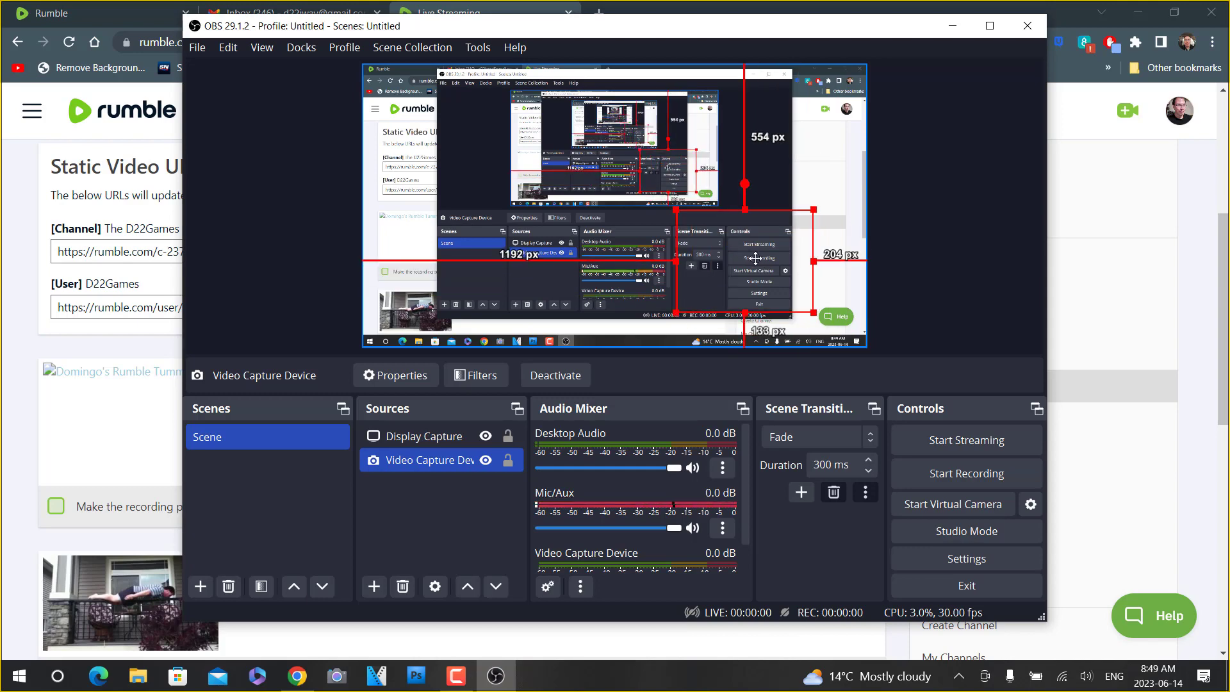
left_click(477, 437, "ctrl")
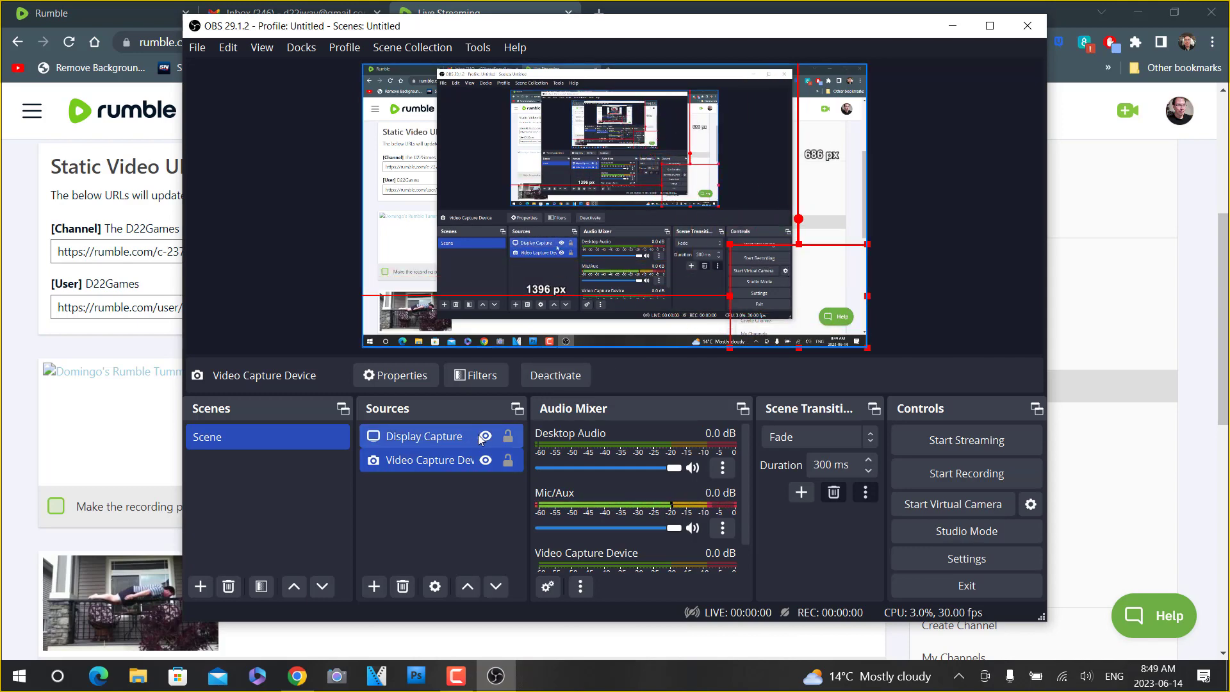
left_click(485, 436)
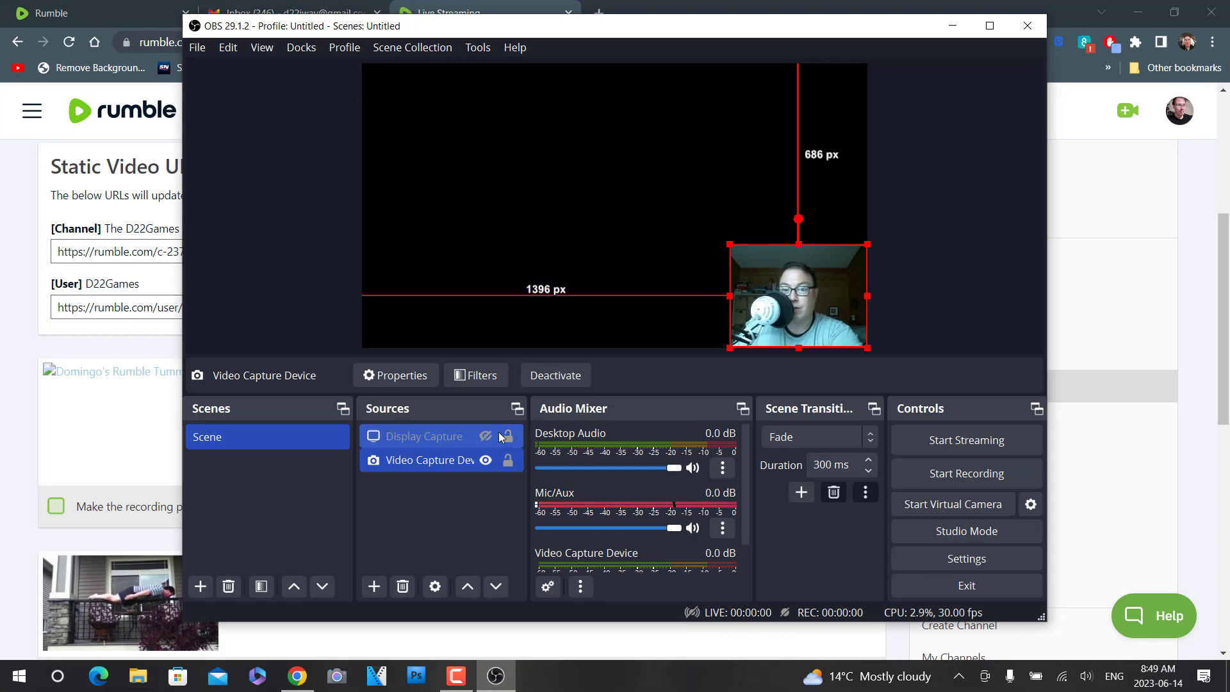
left_click(485, 437)
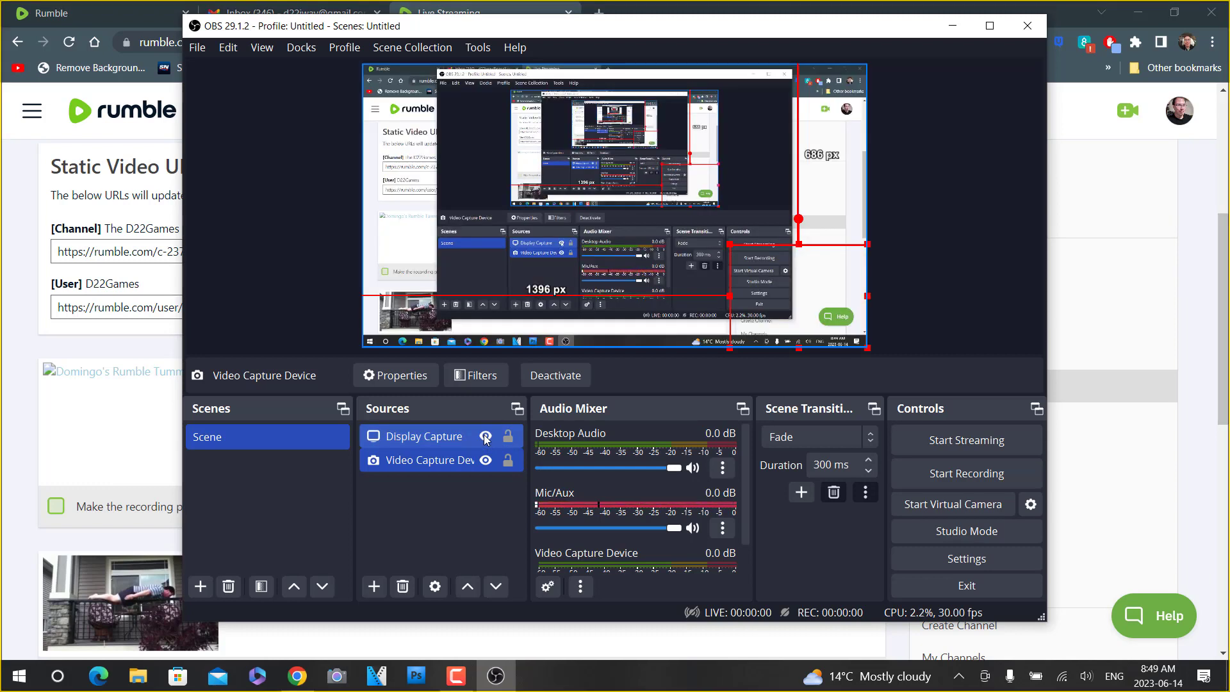
left_click(486, 436)
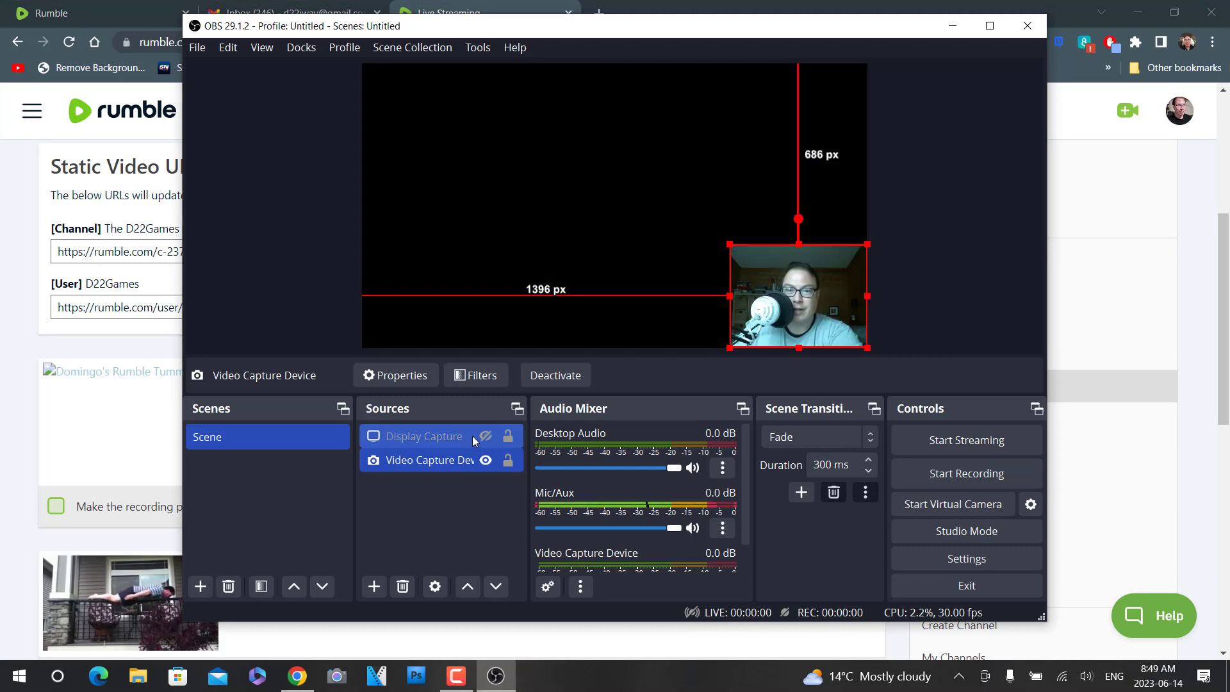
- Try to start streaming, and open the linked NVIDIA driver download page and its list of product series
left_click(985, 441)
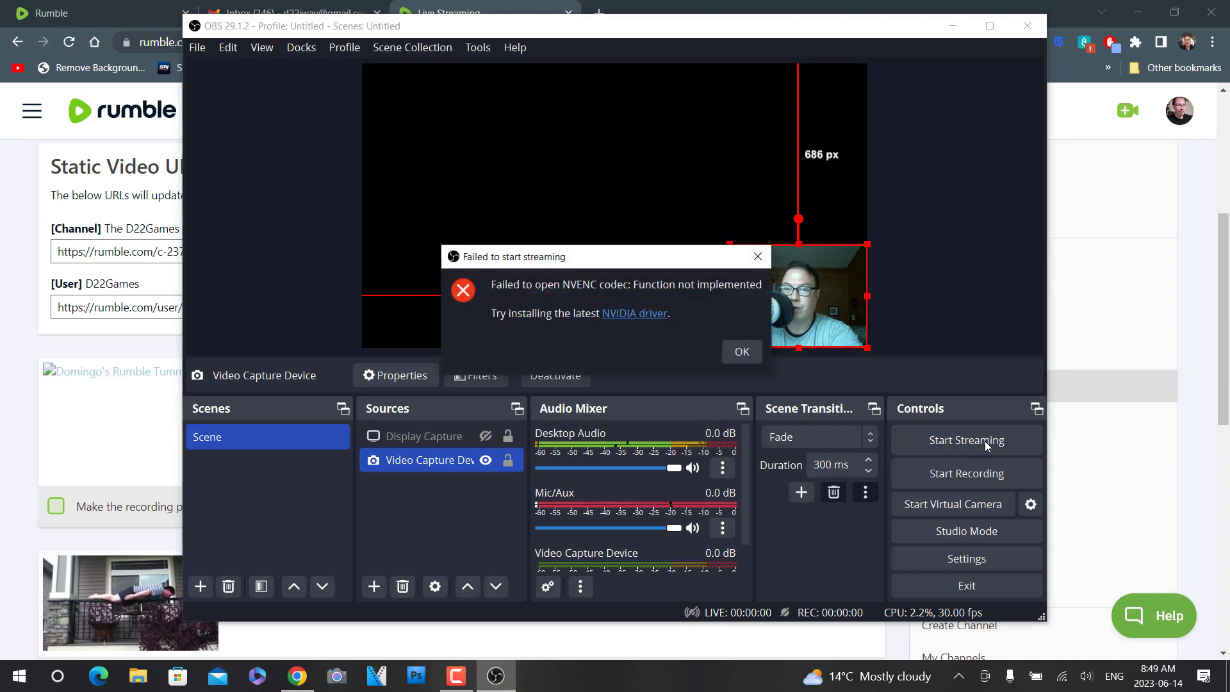
left_click(638, 315)
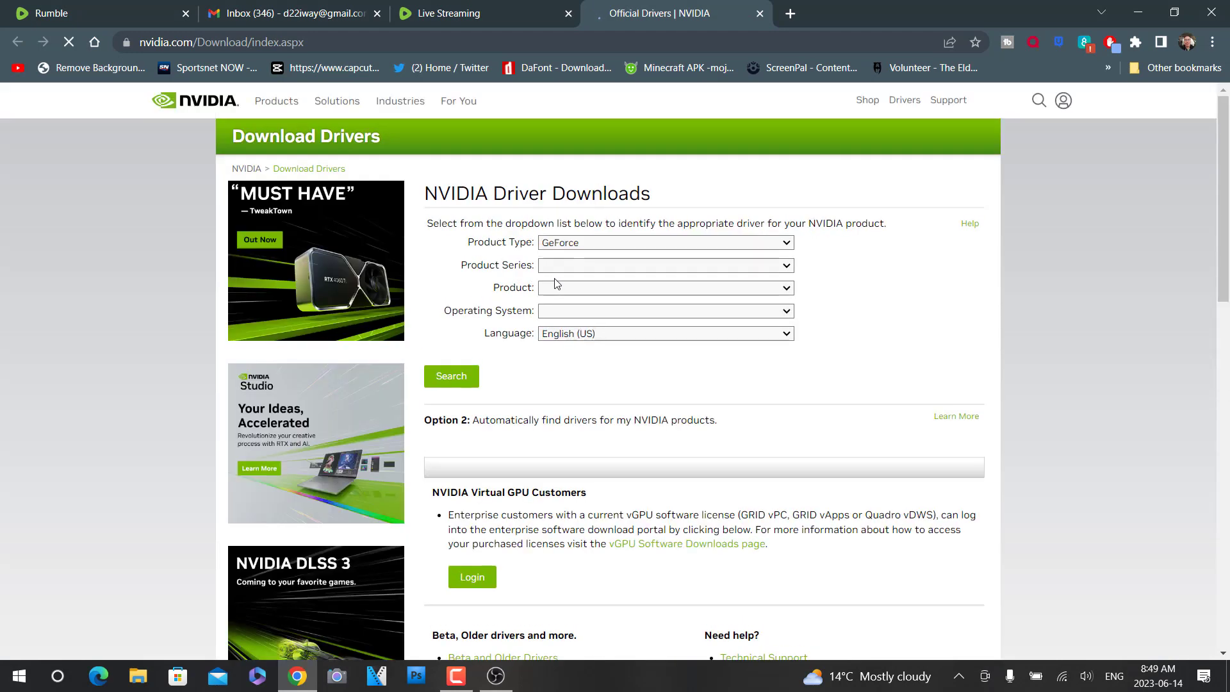
left_click(685, 265)
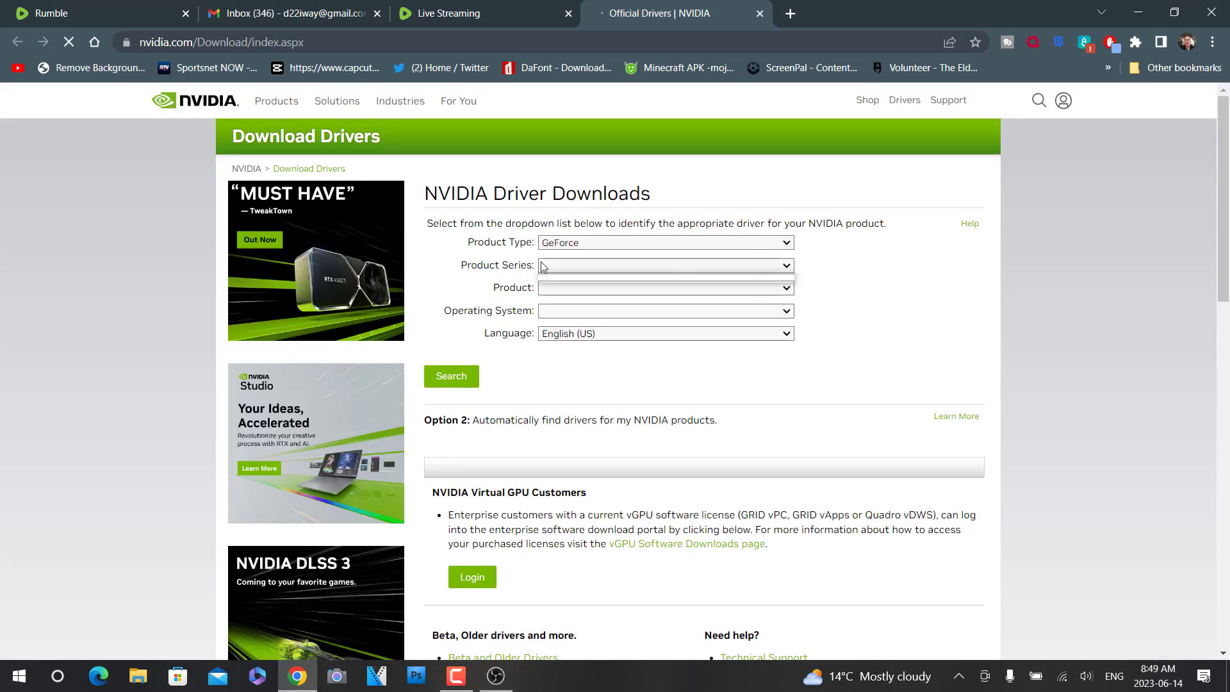
left_click(461, 683)
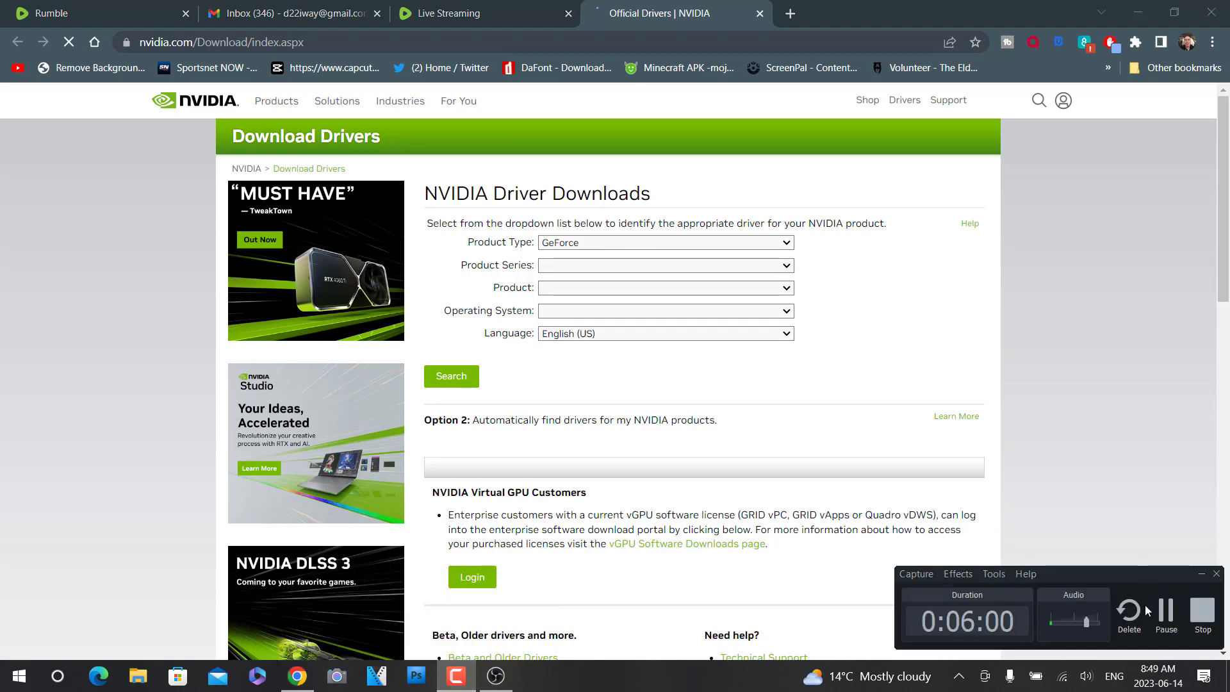
left_click(1166, 616)
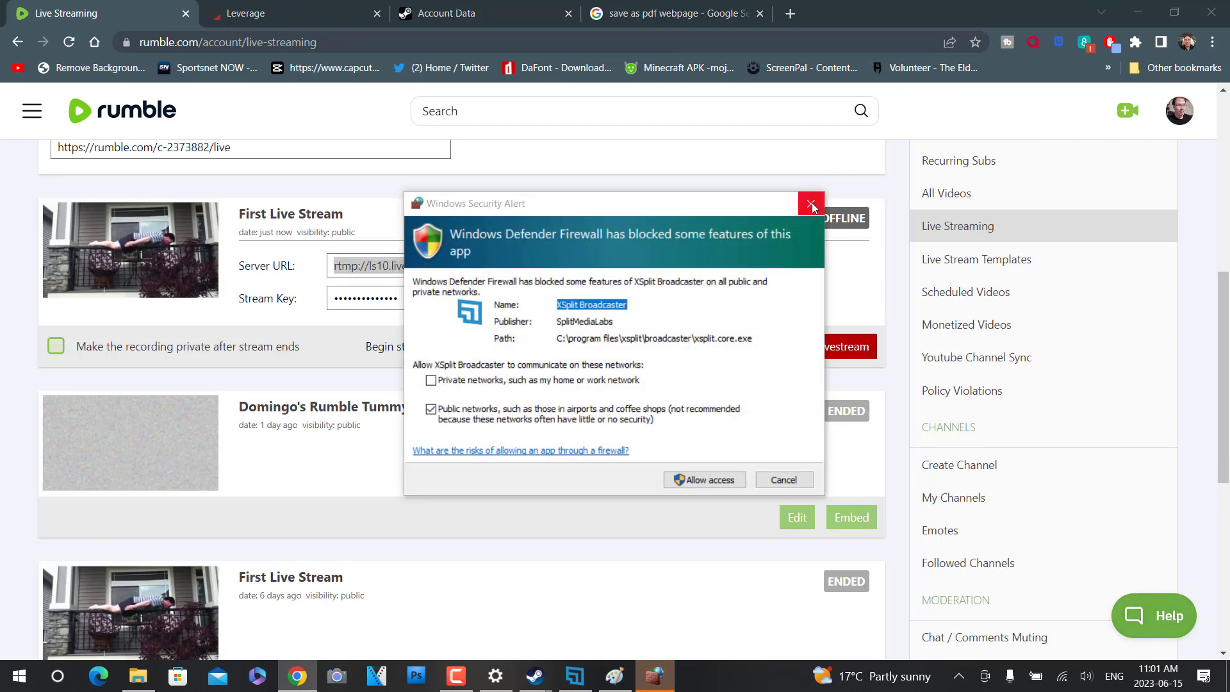
- Dismiss the Windows firewall alert for XSplit Broadcaster, and close that application's welcome and adding-sources tips
left_click(811, 205)
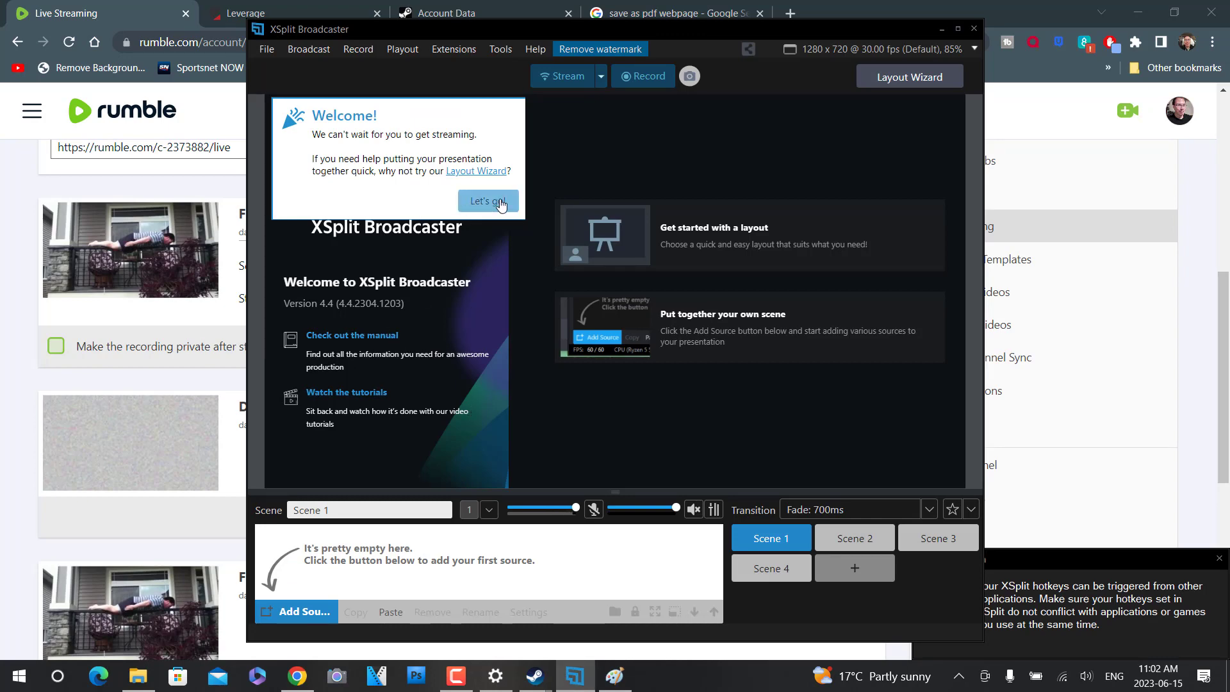
left_click(498, 201)
left_click(626, 484)
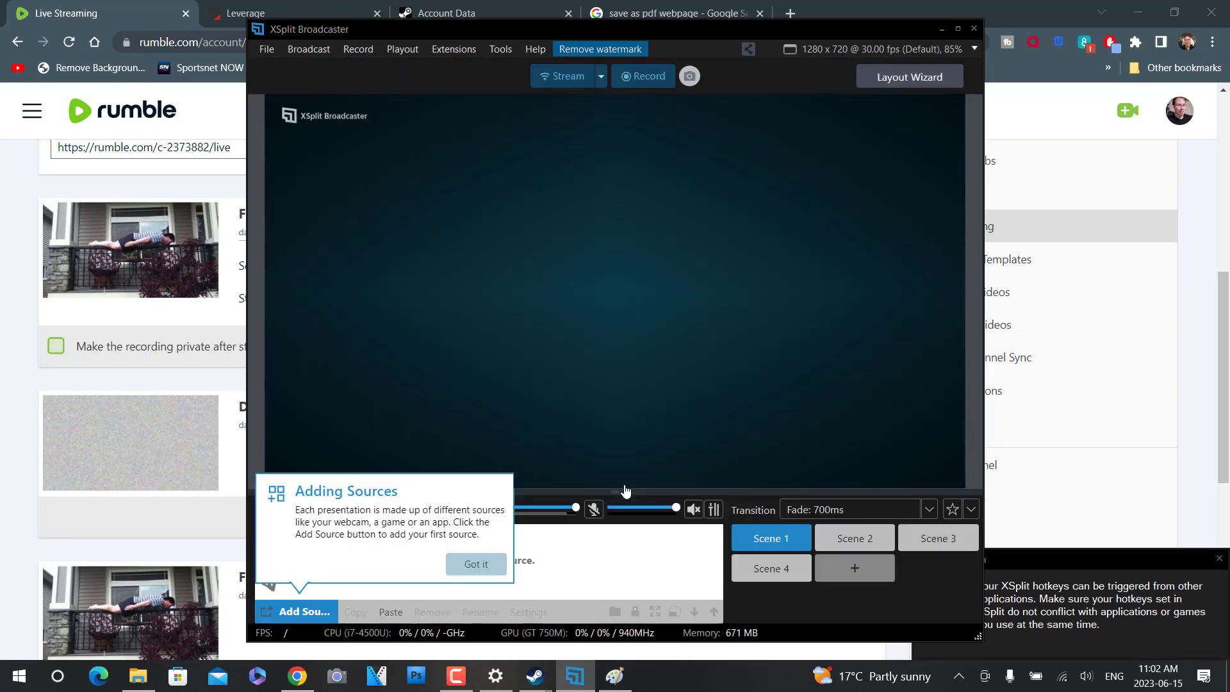
left_click(604, 87)
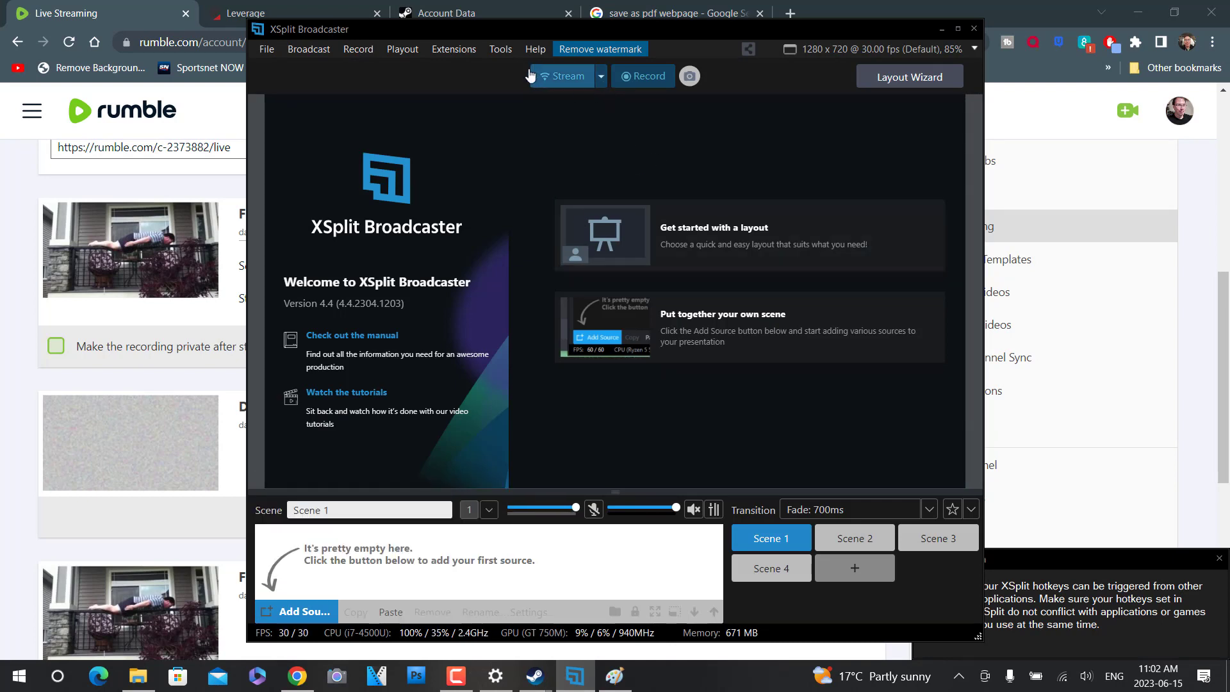
- Set up a new streaming output from the plugin store, using Custom RTMP
left_click(570, 79)
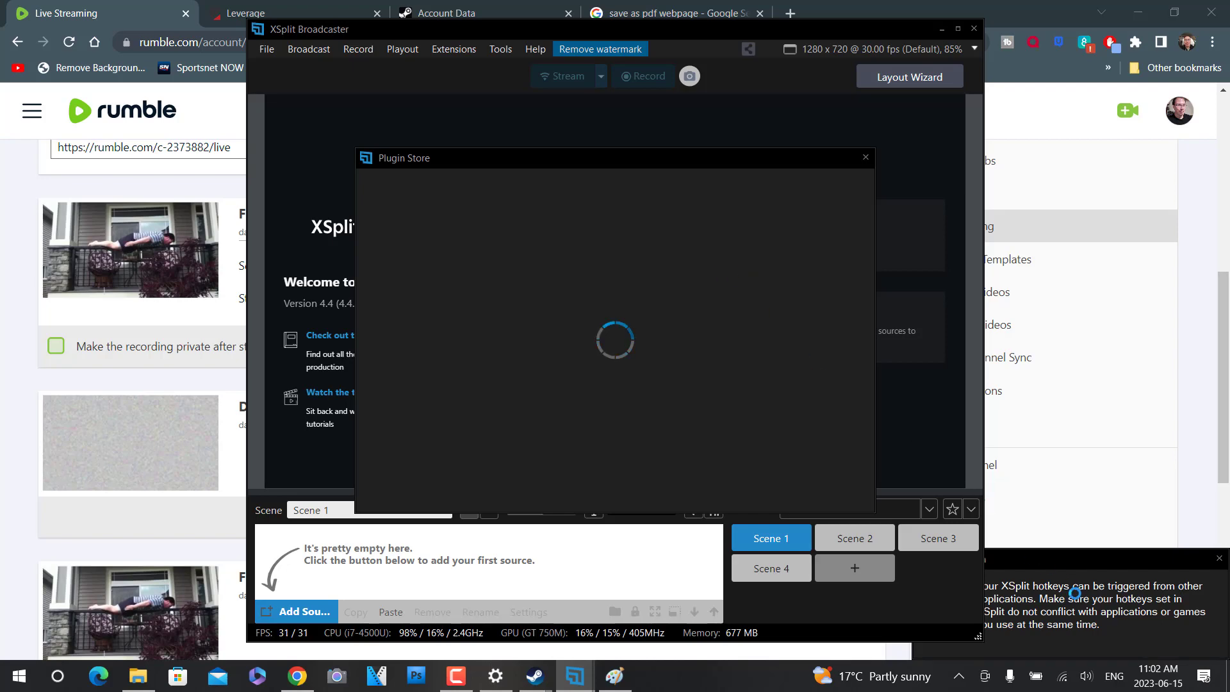
left_click(463, 686)
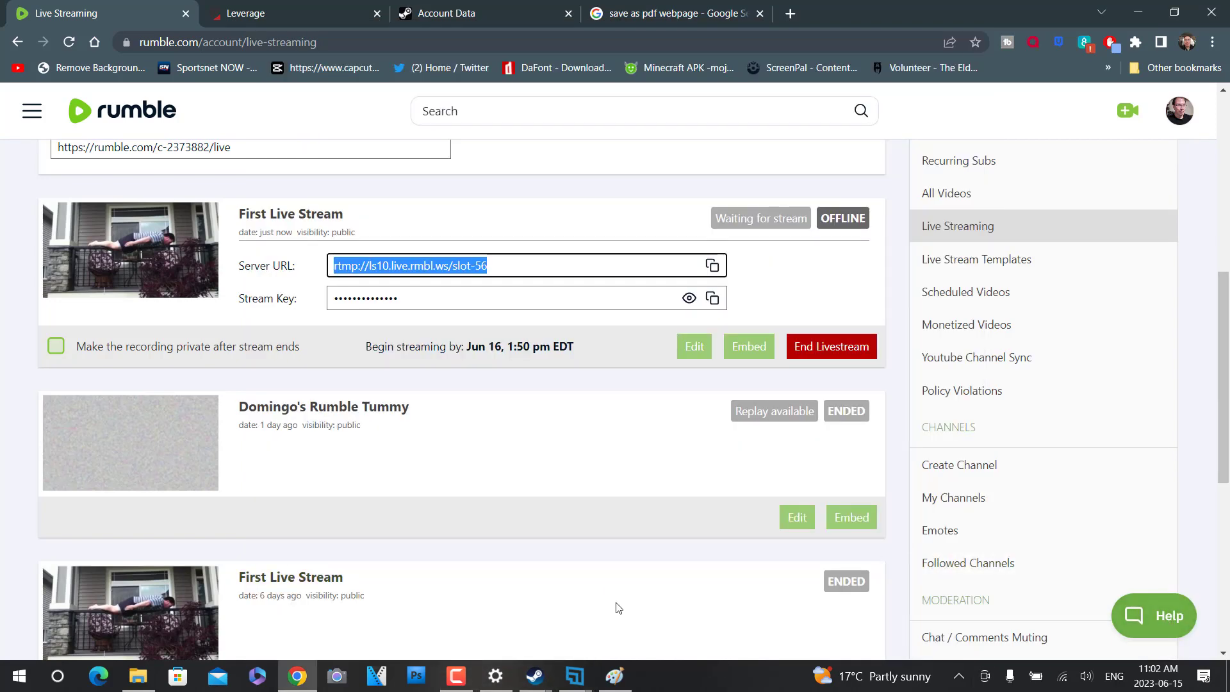
left_click(575, 676)
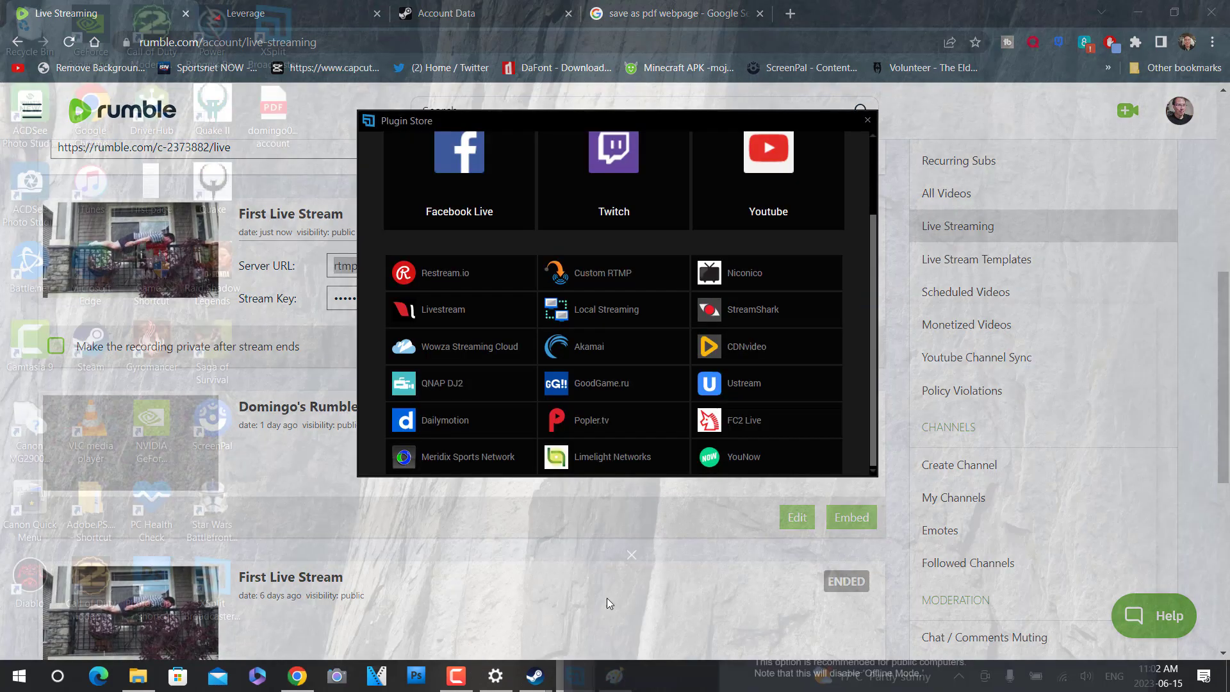
left_click(606, 598)
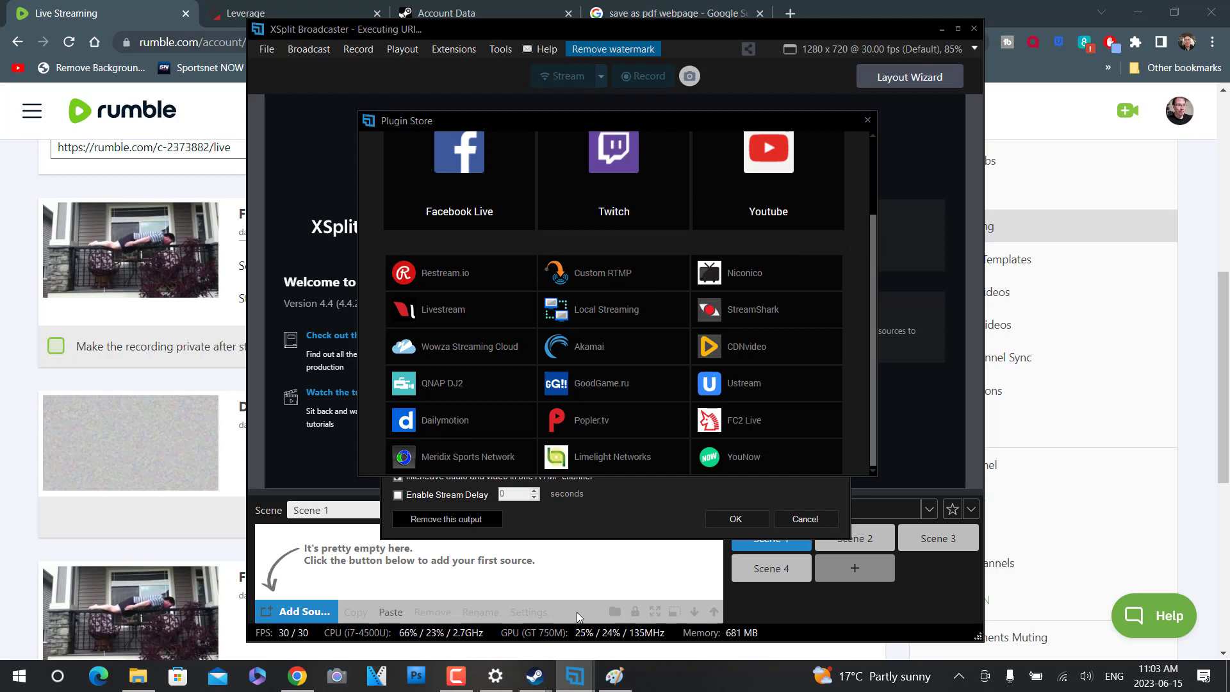
mouse_move(575, 676)
left_click(685, 618)
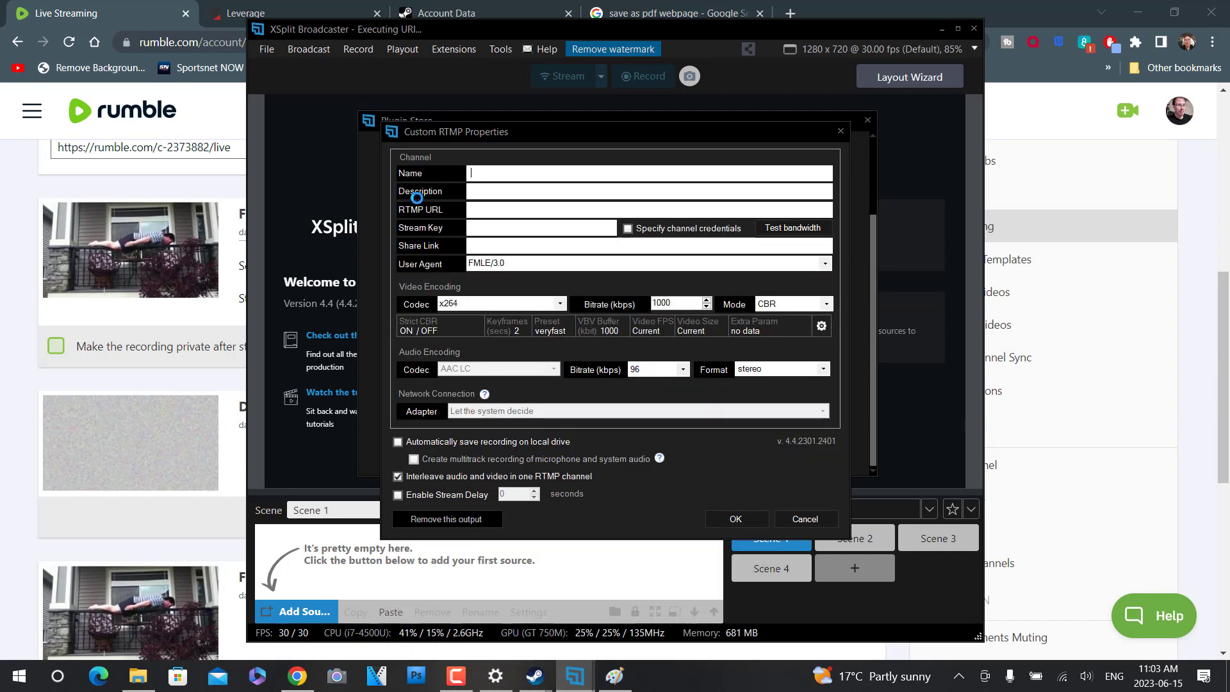
- Name the Custom RTMP channel "Rumble Settings"
type("Rumble Settings")
left_click(506, 191)
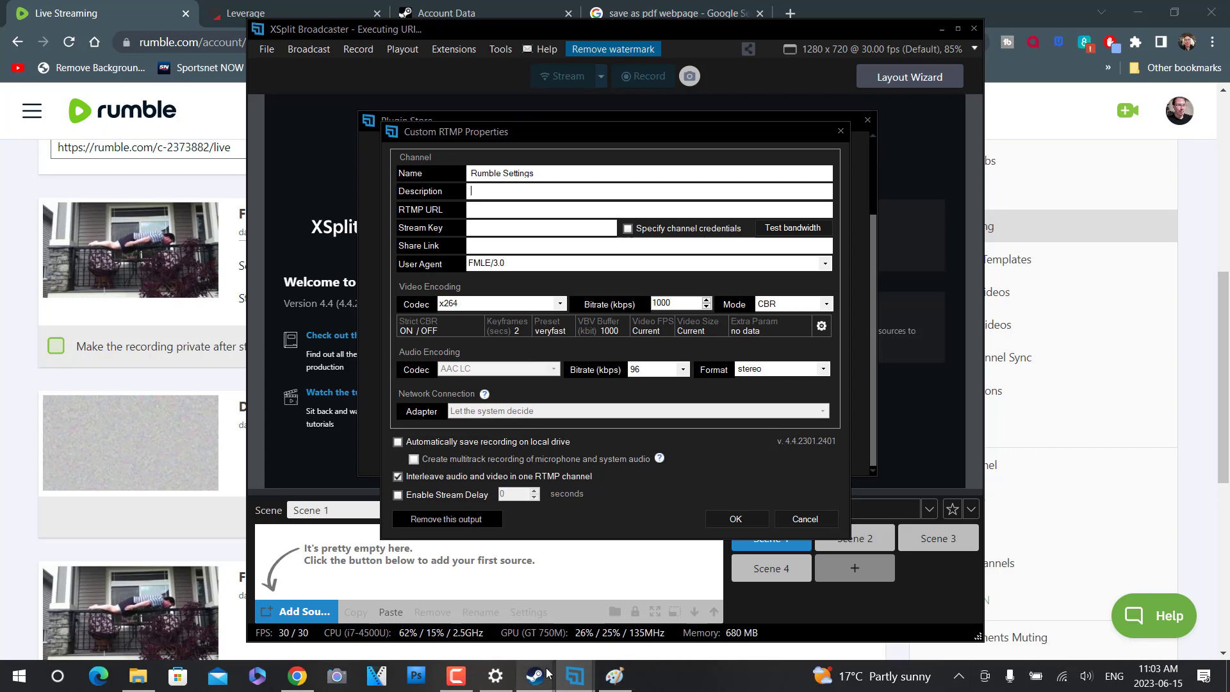
left_click(456, 676)
left_click(1167, 617)
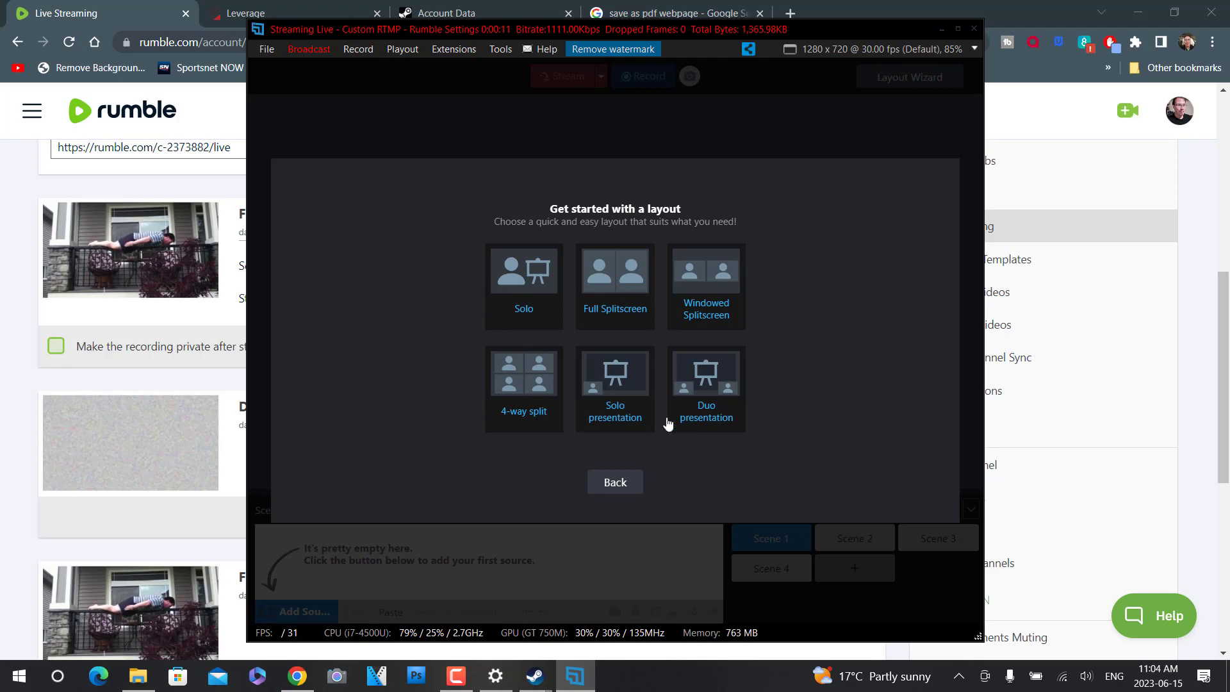
- Set up a Solo layout with the Logi C615 HD WebCam as Source 1, reselecting the camera once
left_click(526, 310)
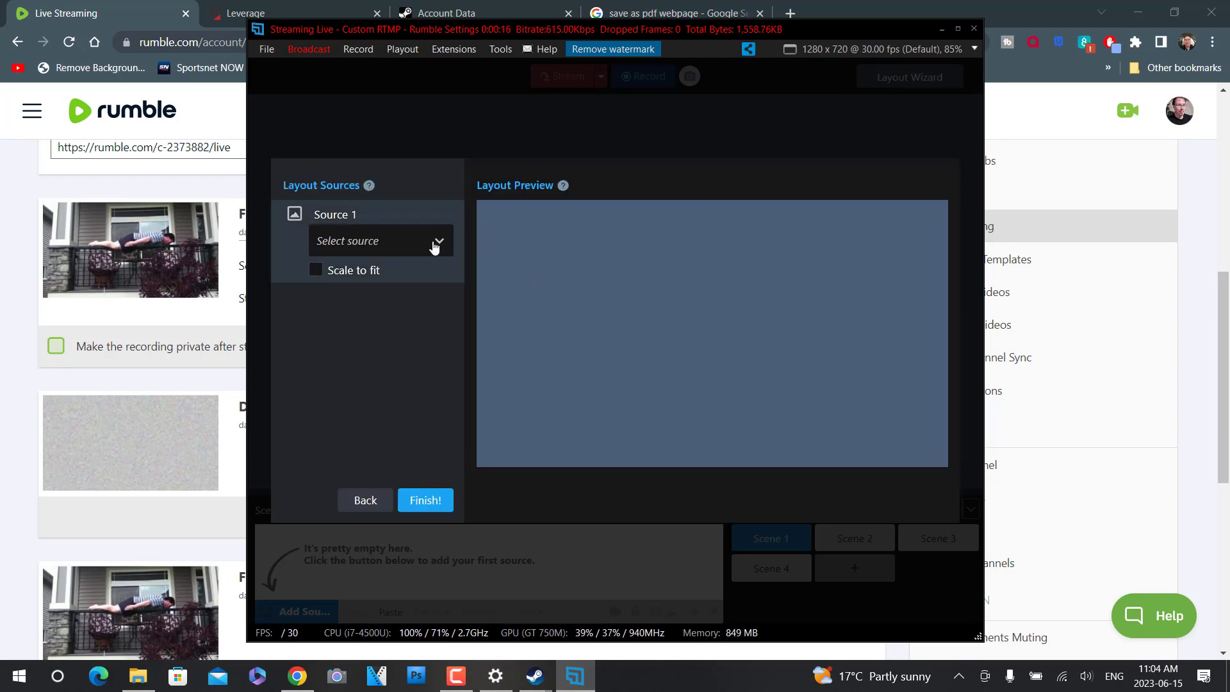
left_click(433, 247)
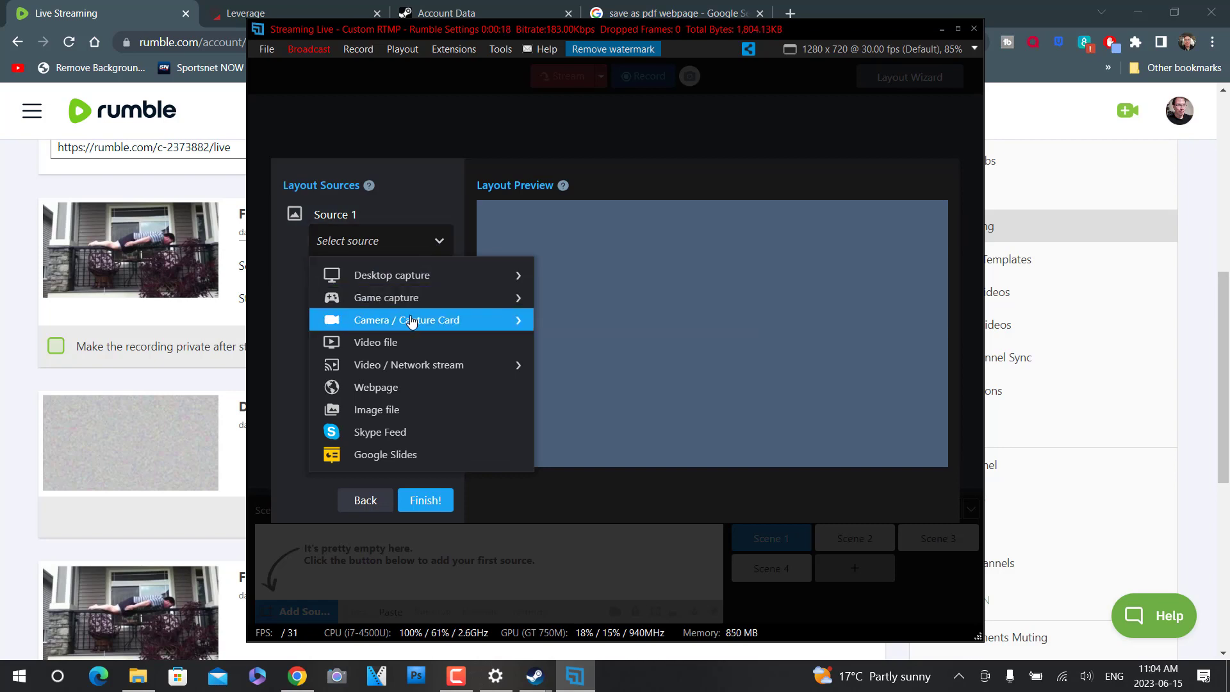
mouse_move(410, 320)
left_click(590, 371)
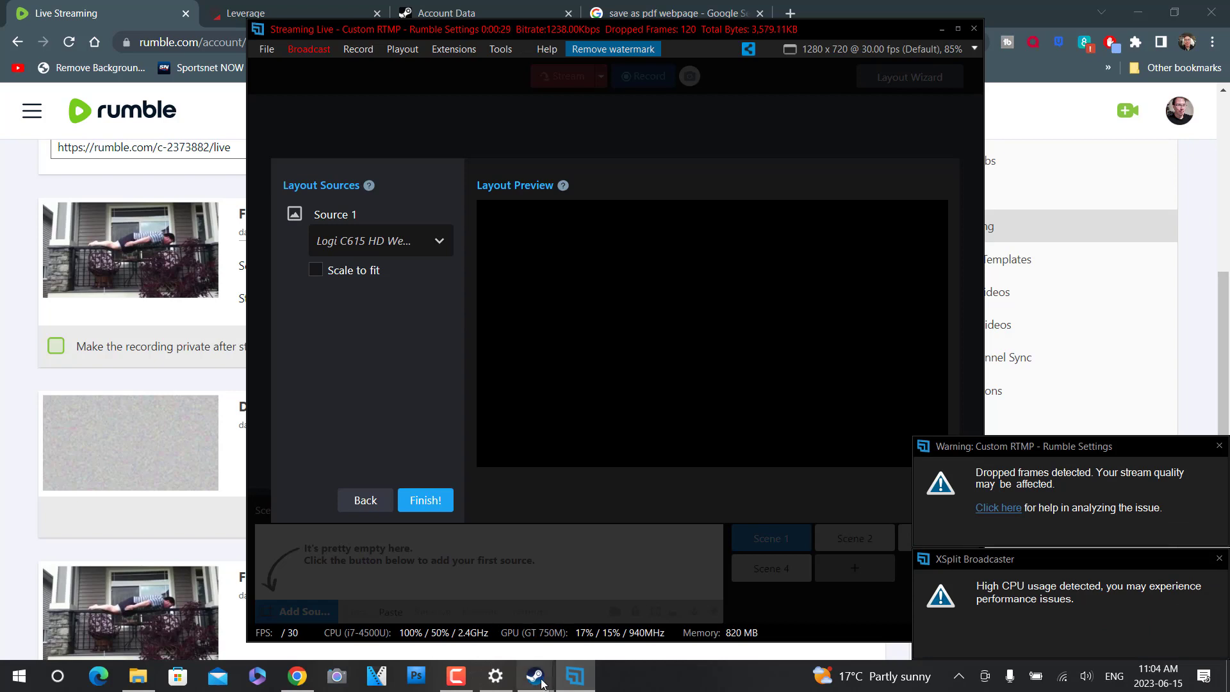
mouse_move(542, 683)
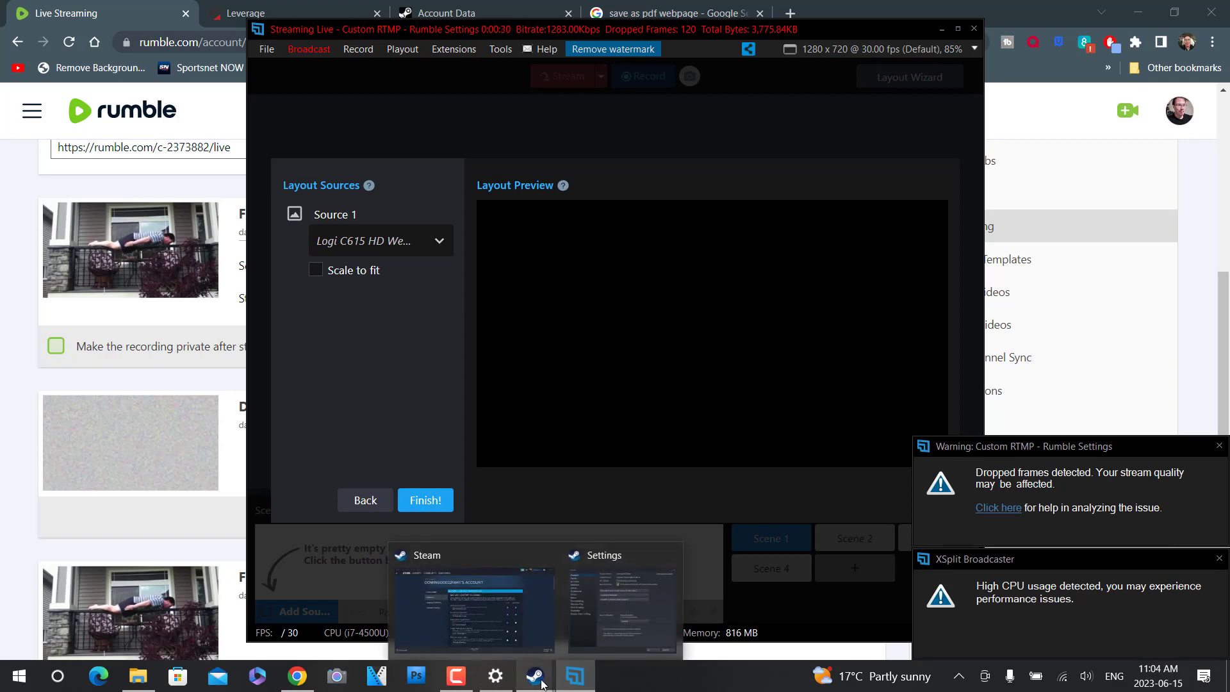
left_click(511, 604)
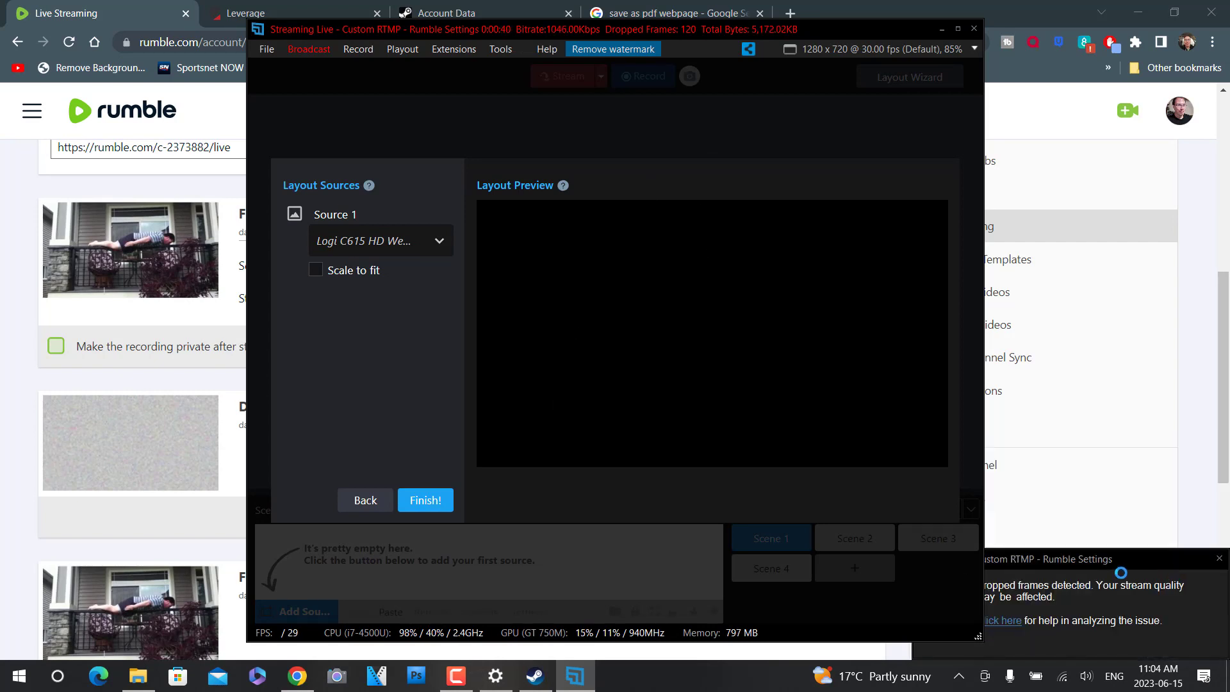
left_click(316, 270)
left_click(447, 241)
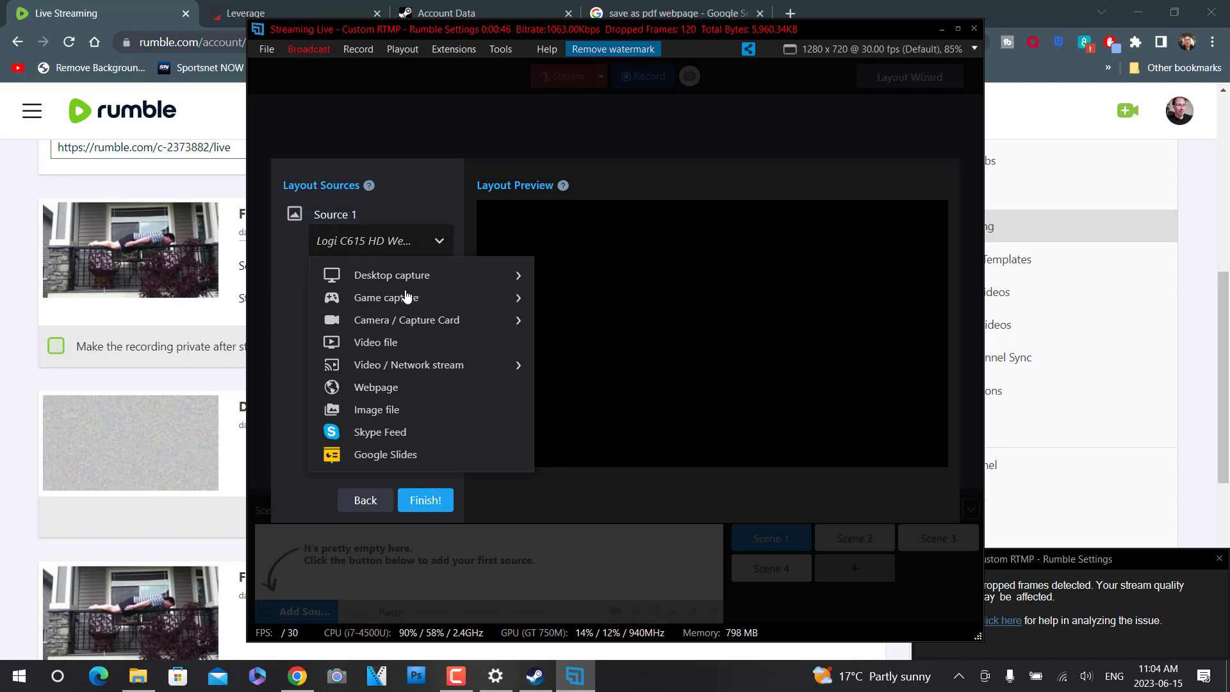
mouse_move(397, 325)
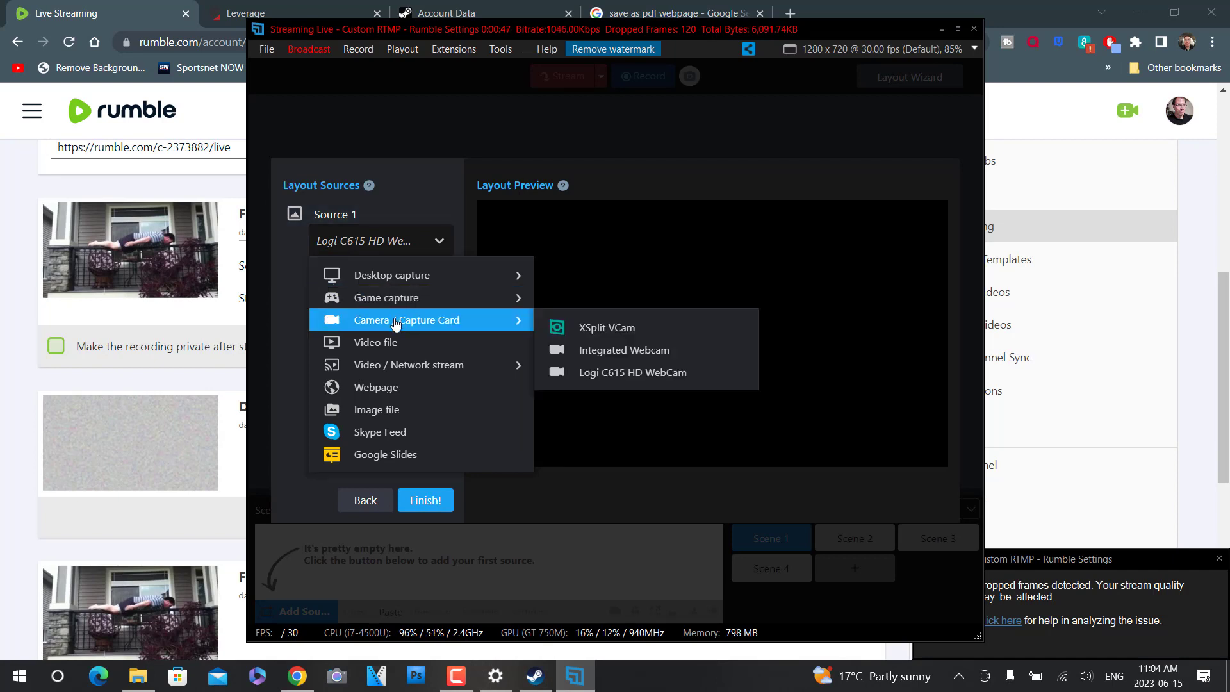
left_click(600, 373)
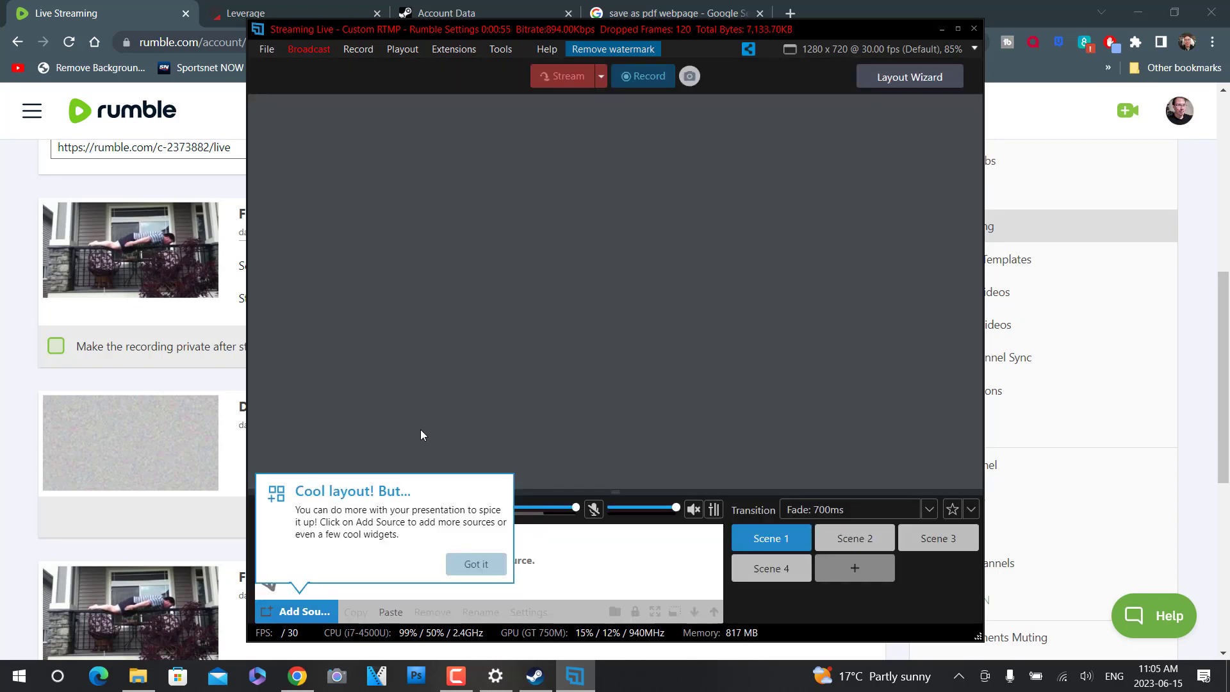
- Stop the running stream and dismiss the layout, go-live and first-stream tips
left_click(473, 564)
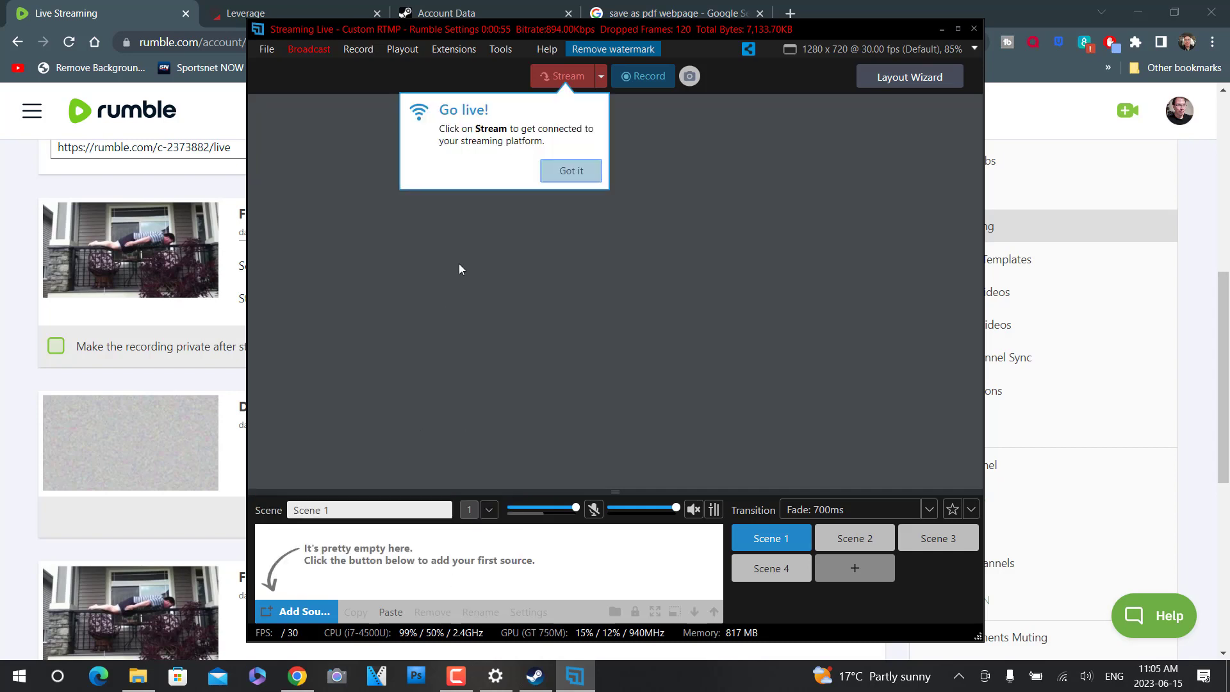
left_click(569, 172)
left_click(567, 76)
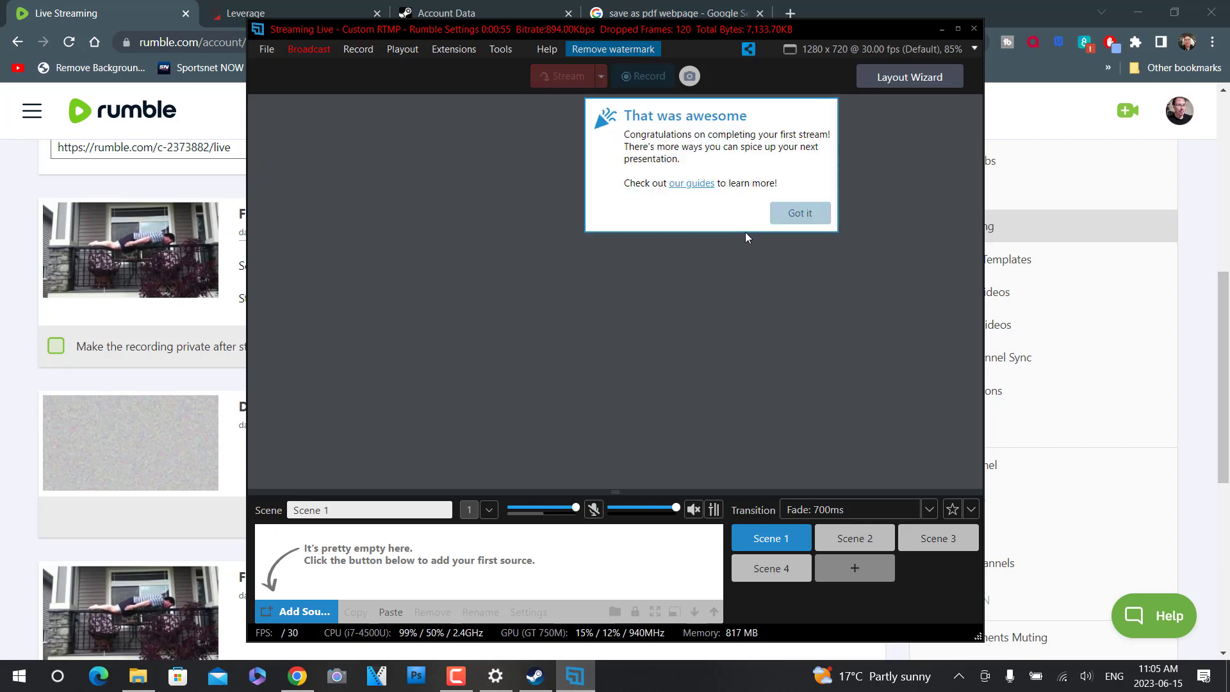
left_click(799, 213)
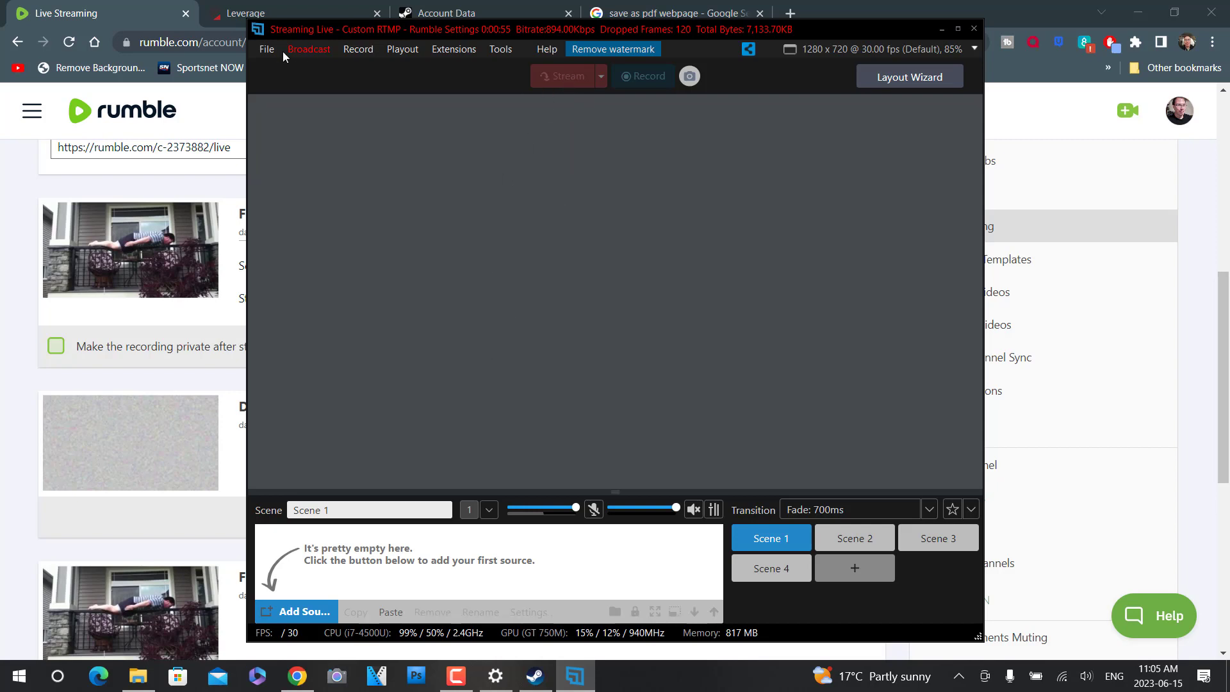
- Try to add a source to the empty Scene 1, checking the camera choices and picking a video file
left_click(296, 611)
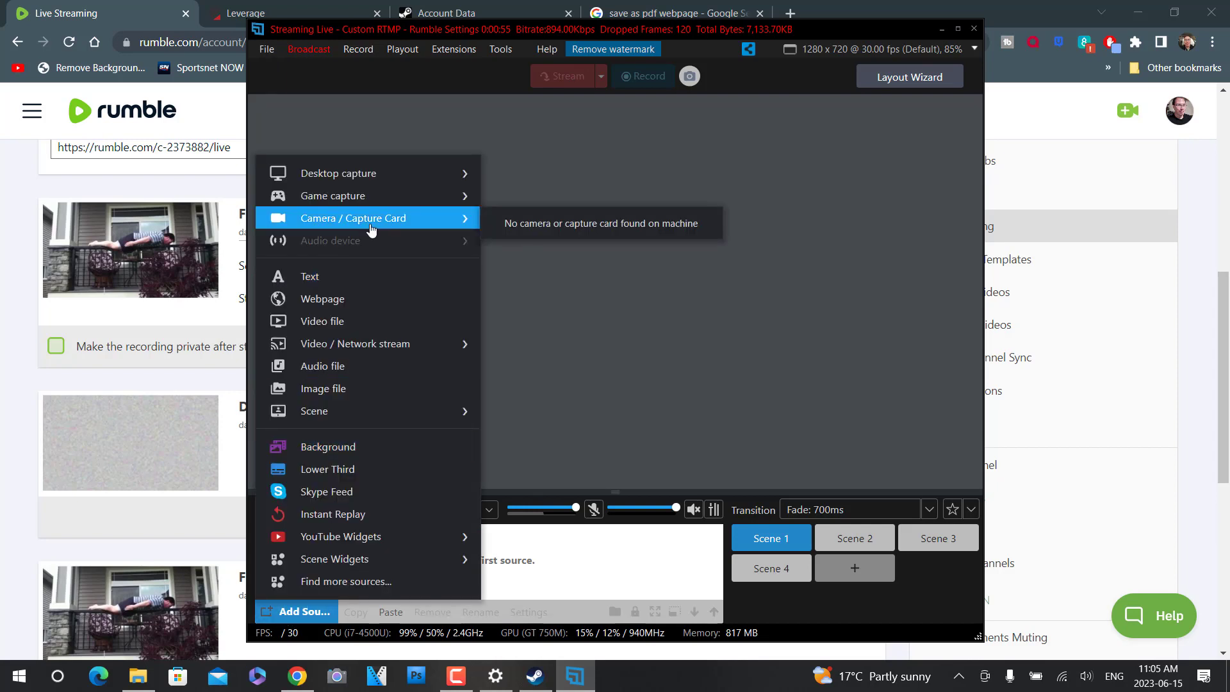
mouse_move(423, 231)
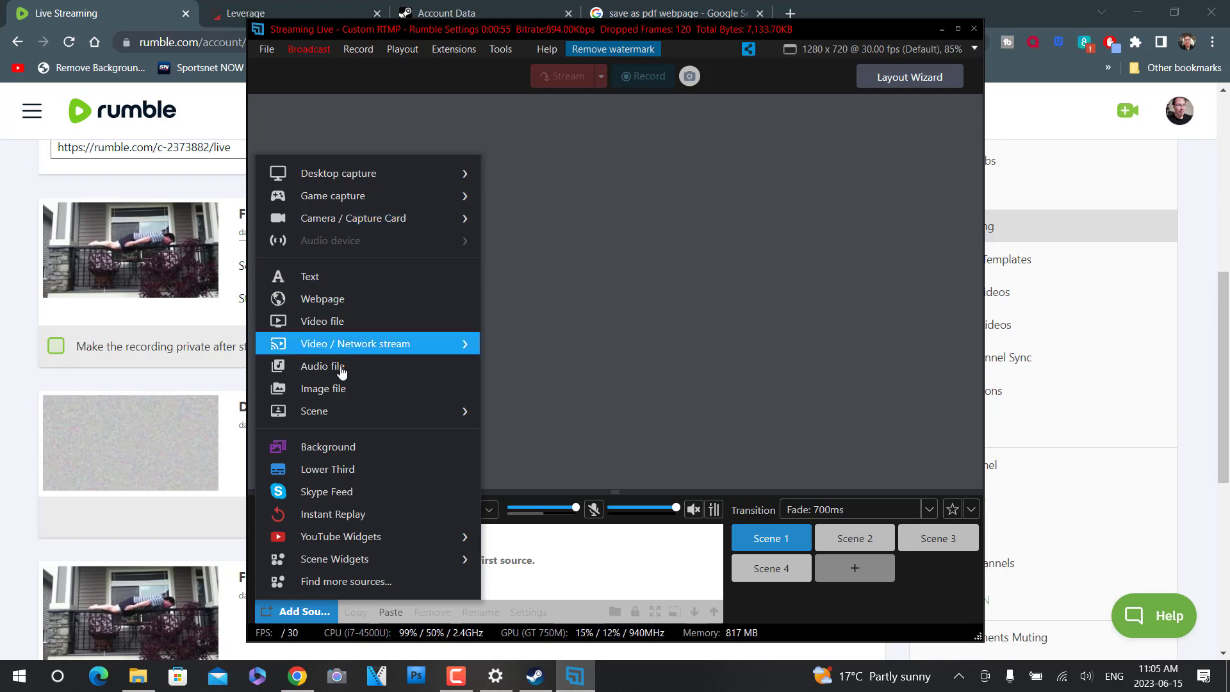
mouse_move(344, 351)
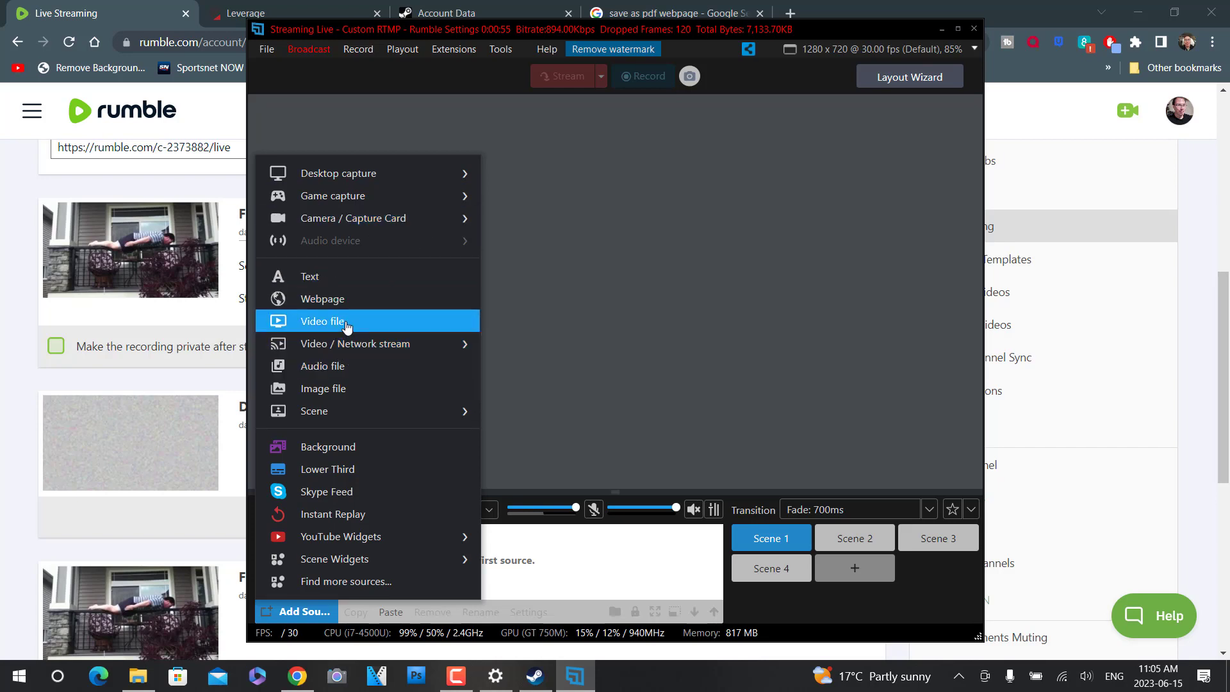
left_click(347, 327)
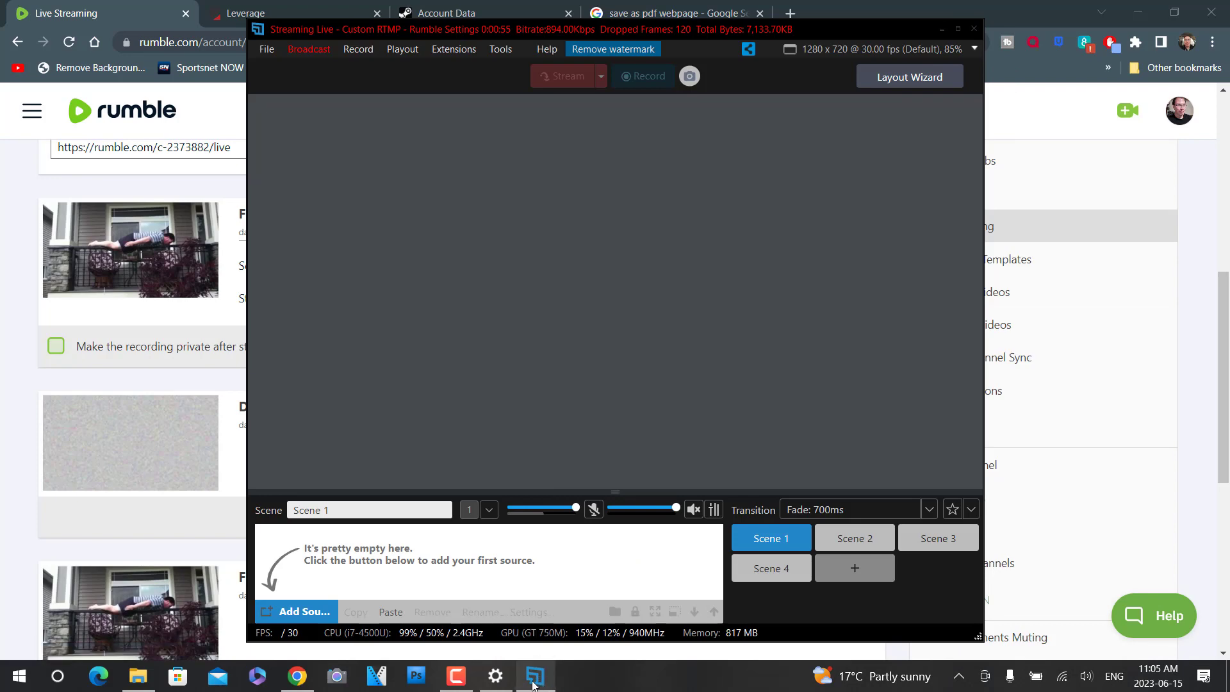
- Switch to Windows Settings and close its Windows Update page
left_click(495, 676)
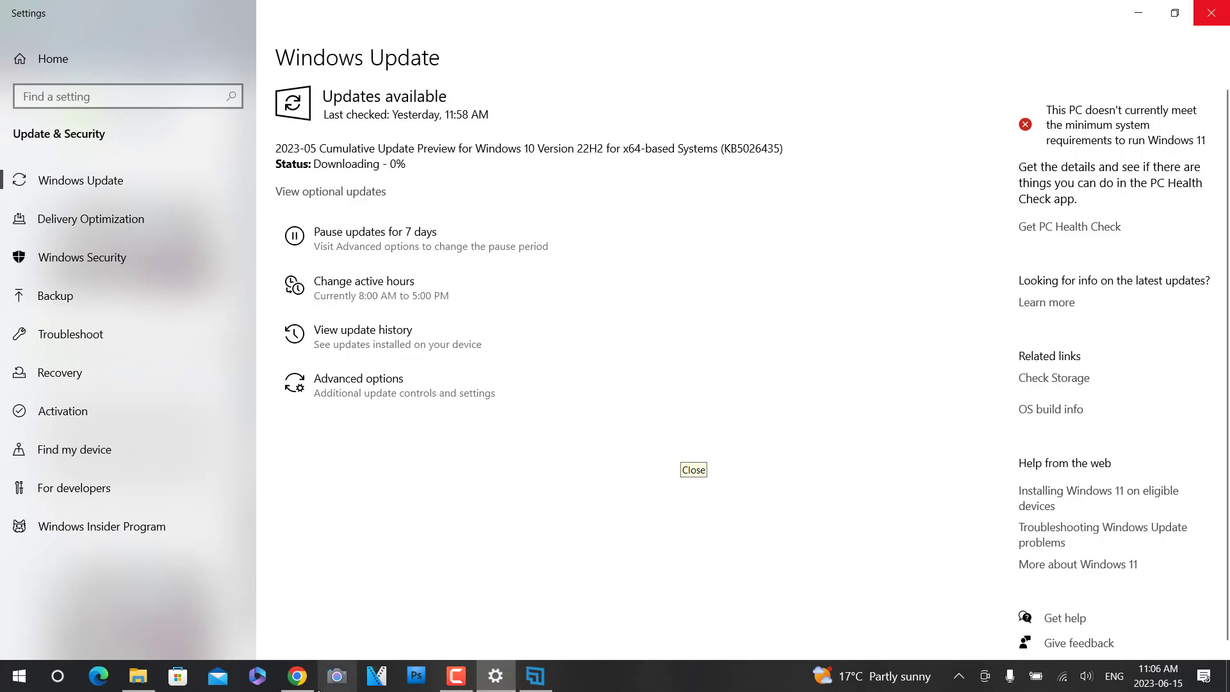
mouse_move(297, 676)
left_click(1211, 12)
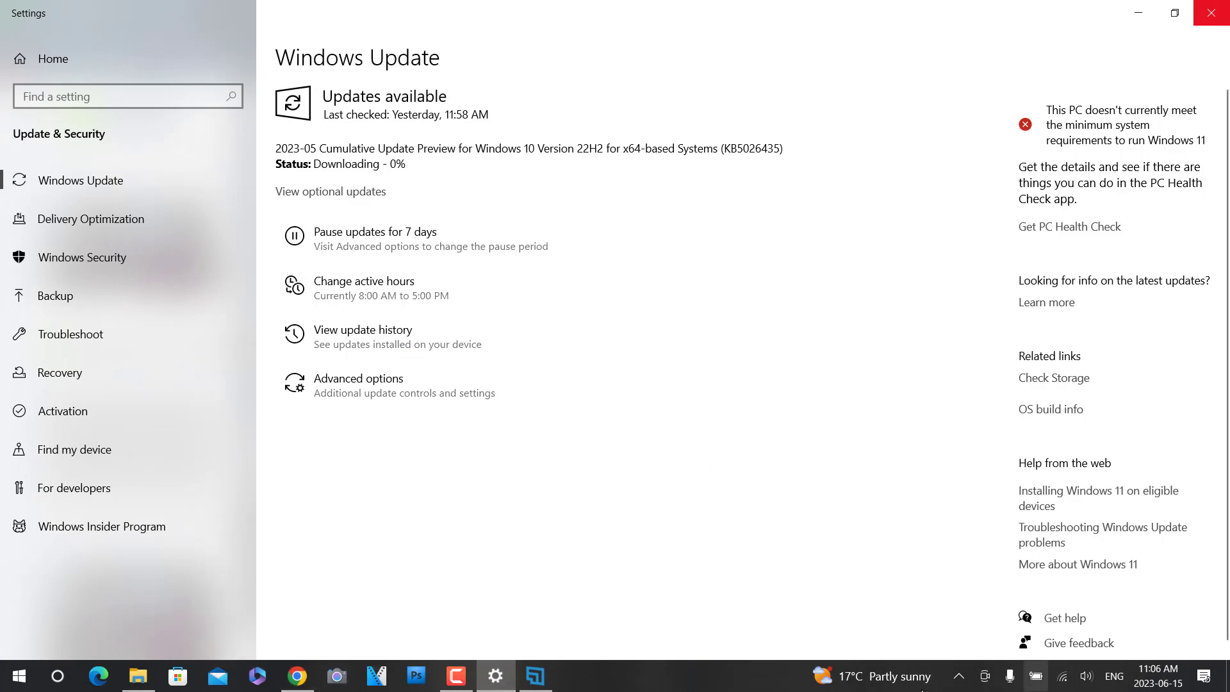
left_click(460, 677)
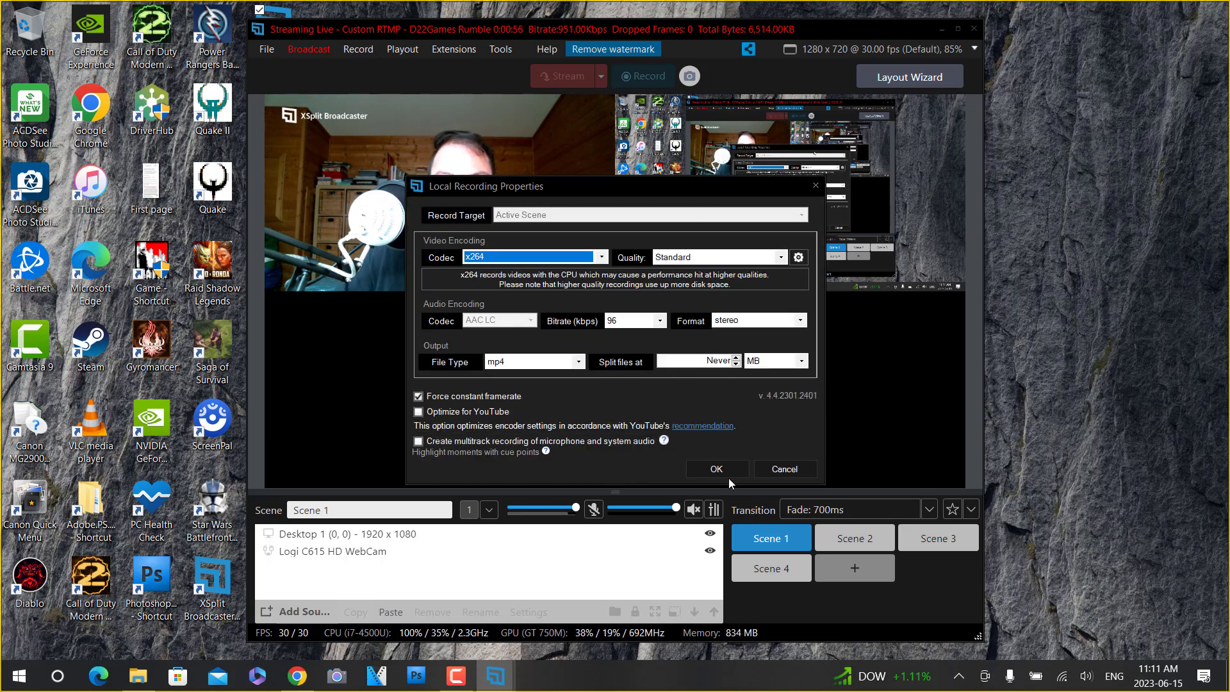
- Accept the local recording properties with x264 codec, Standard quality and mp4 file type, and close the XSplit window that follows
left_click(740, 472)
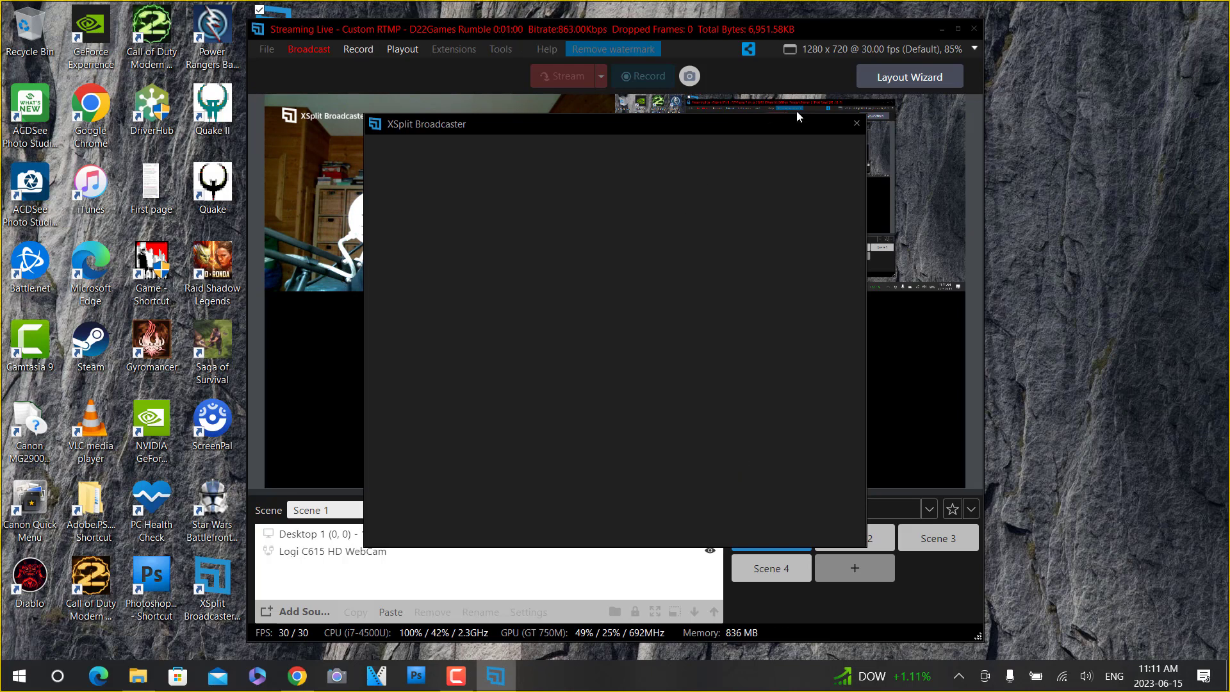
left_click(857, 123)
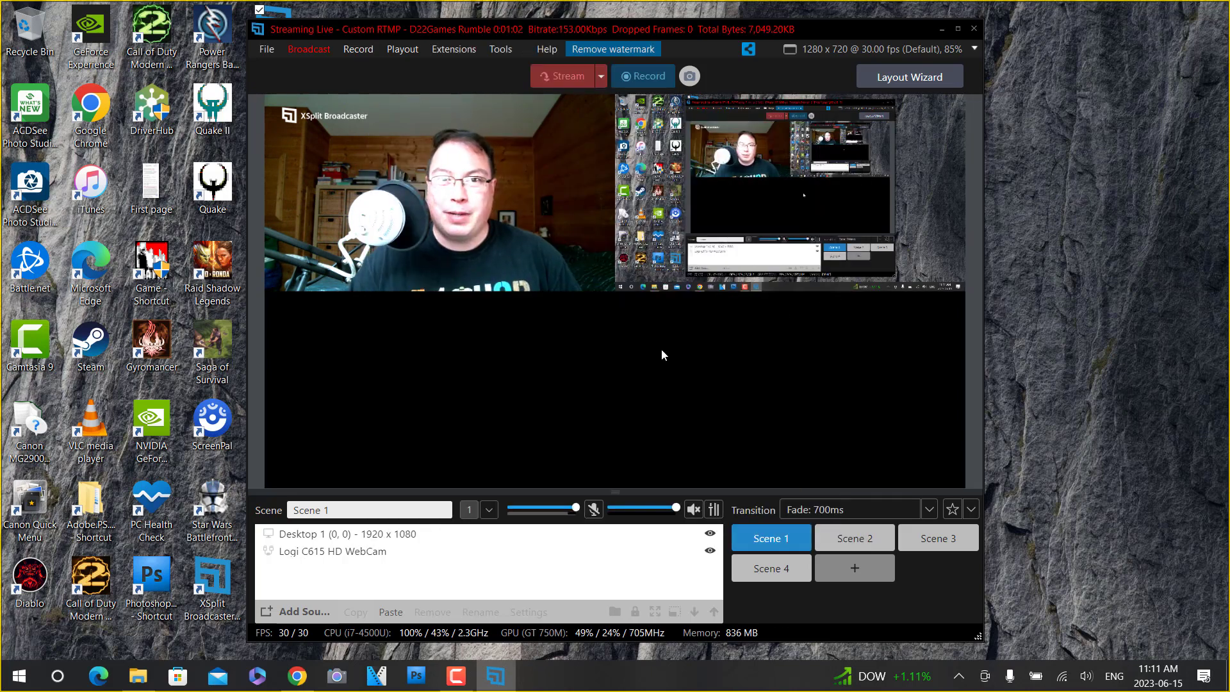